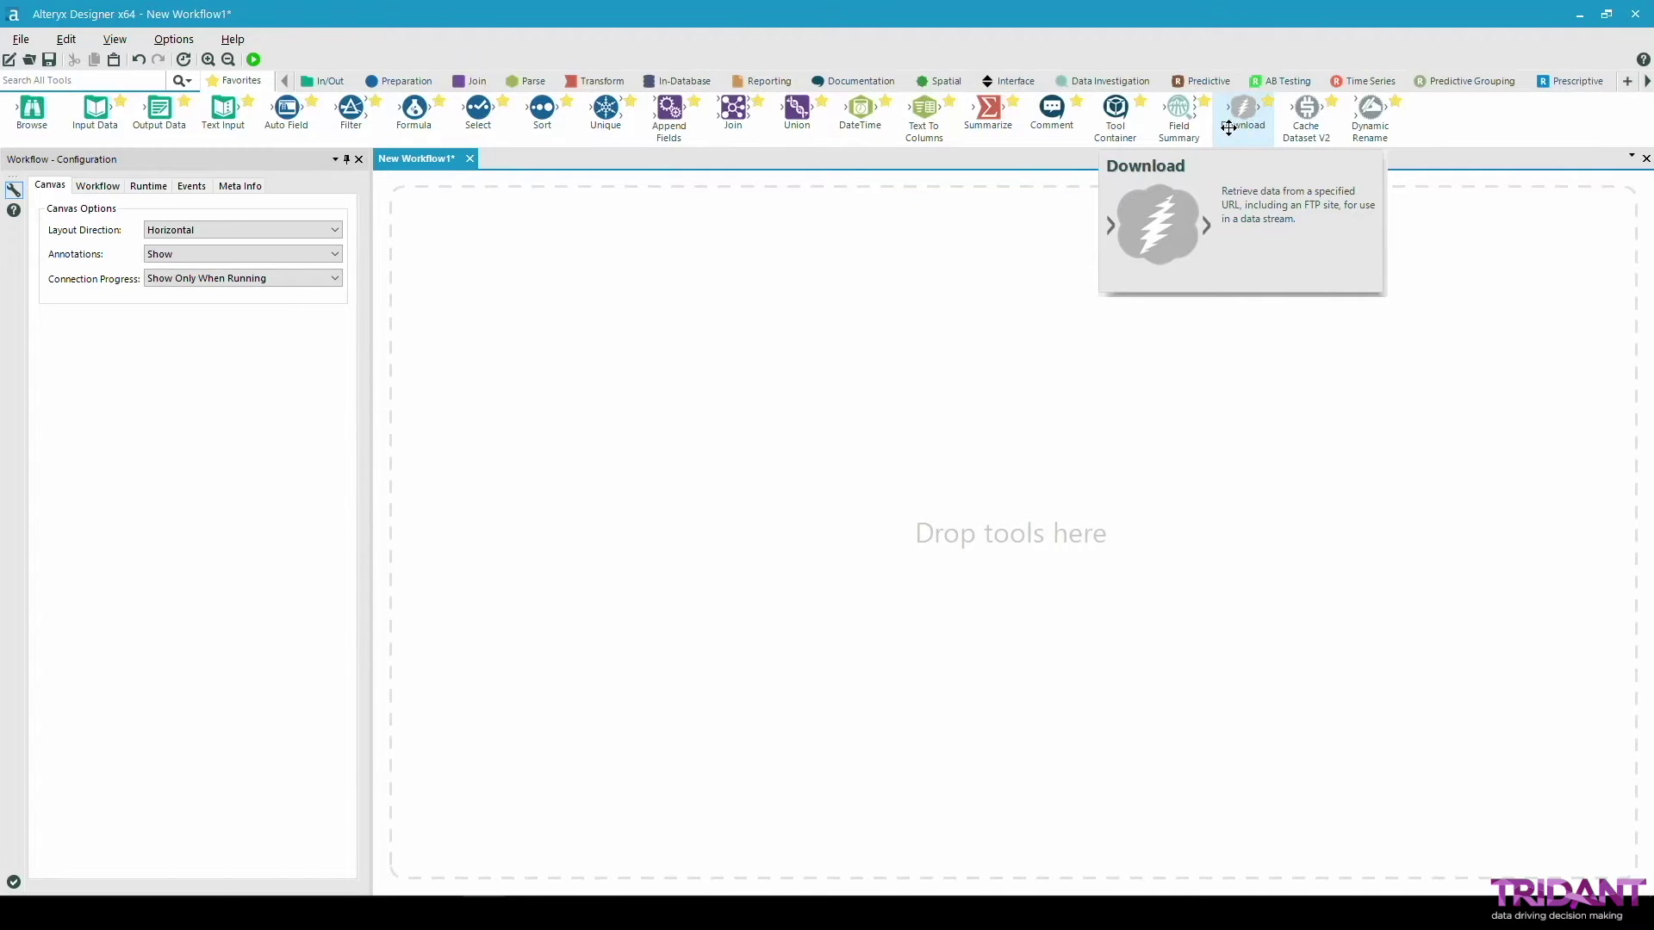
Place a Download tool on the canvas, fed by a Text Input tool on its left.
left_click_drag(1228, 127, 605, 349)
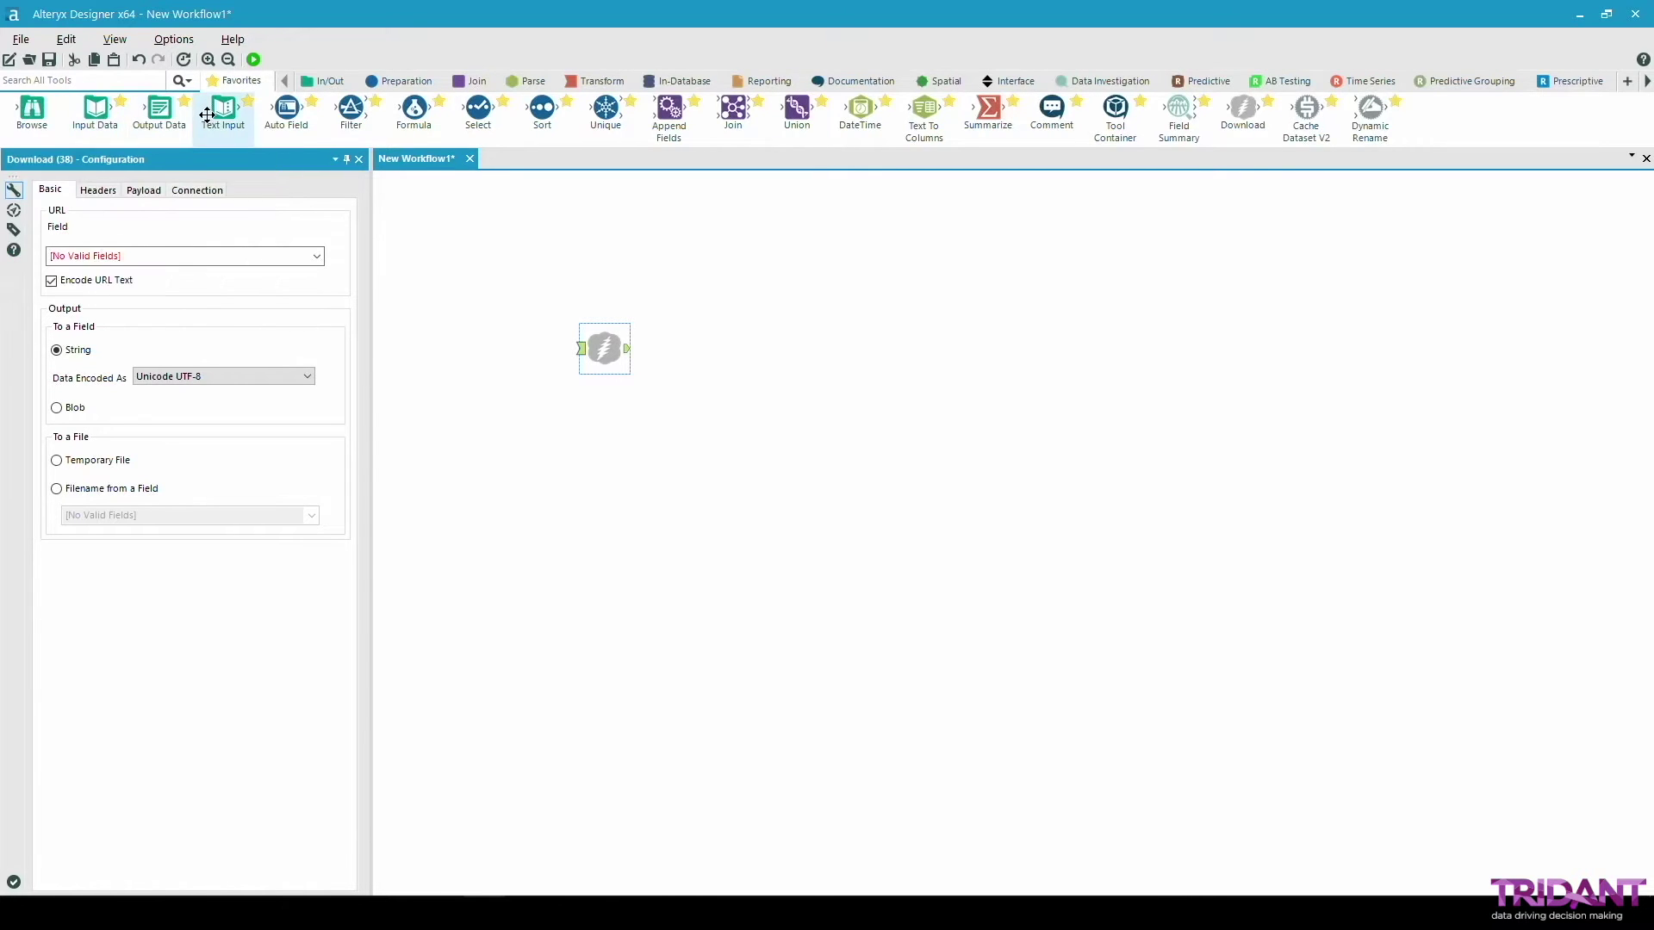
left_click_drag(207, 115, 472, 344)
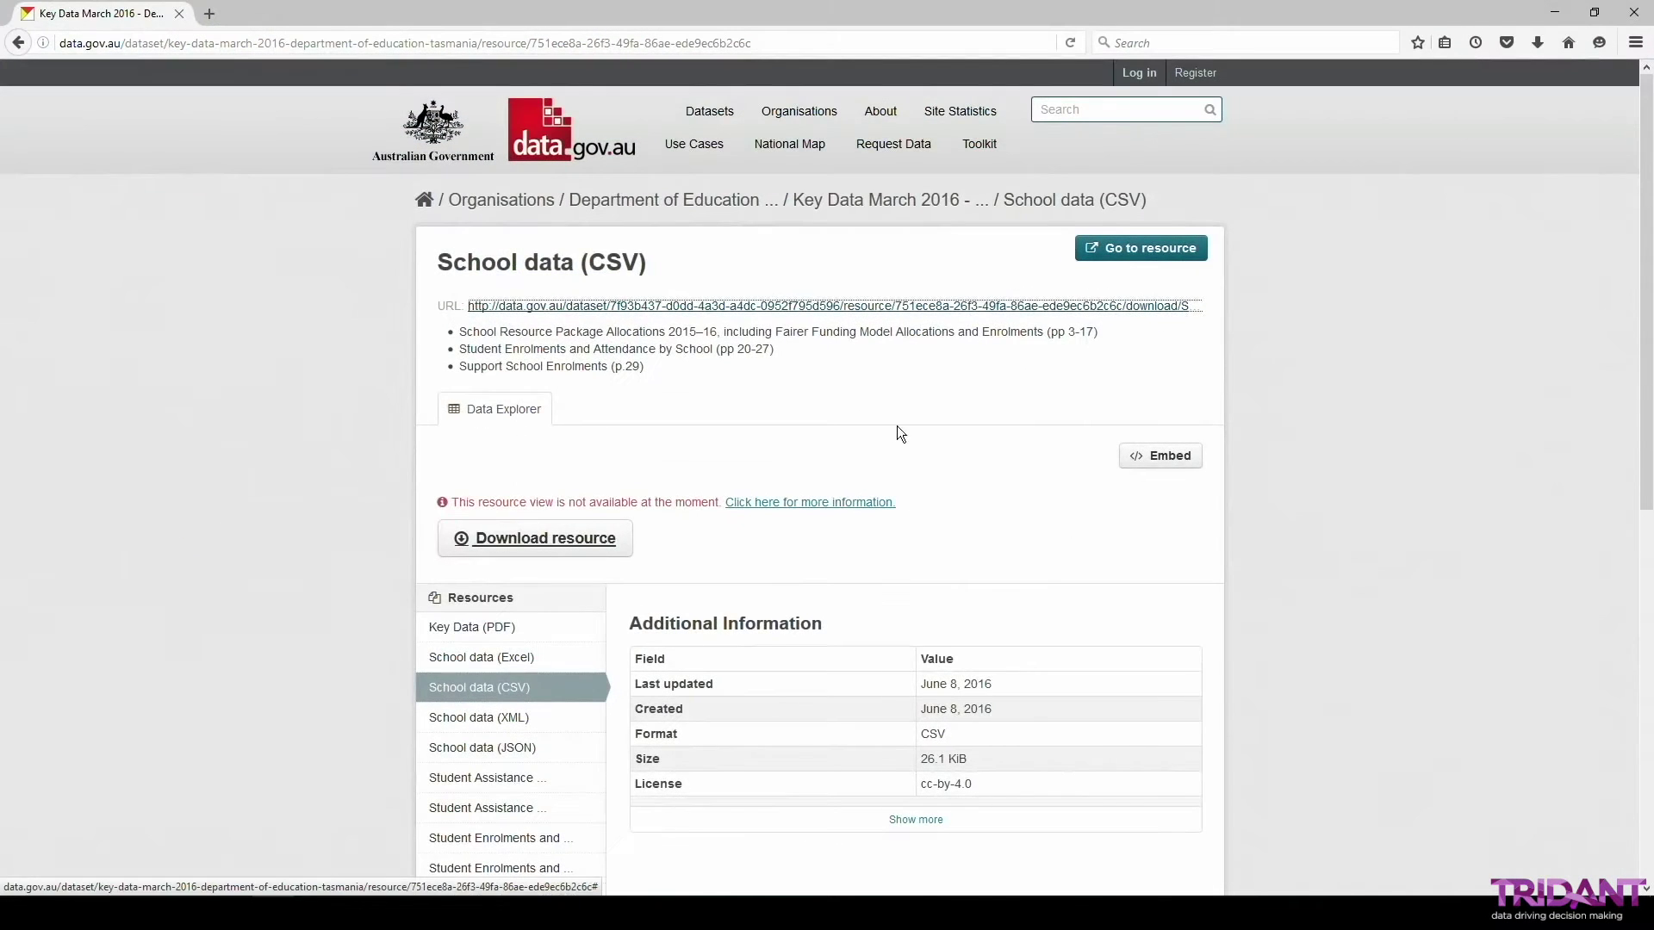
right_click(970, 317)
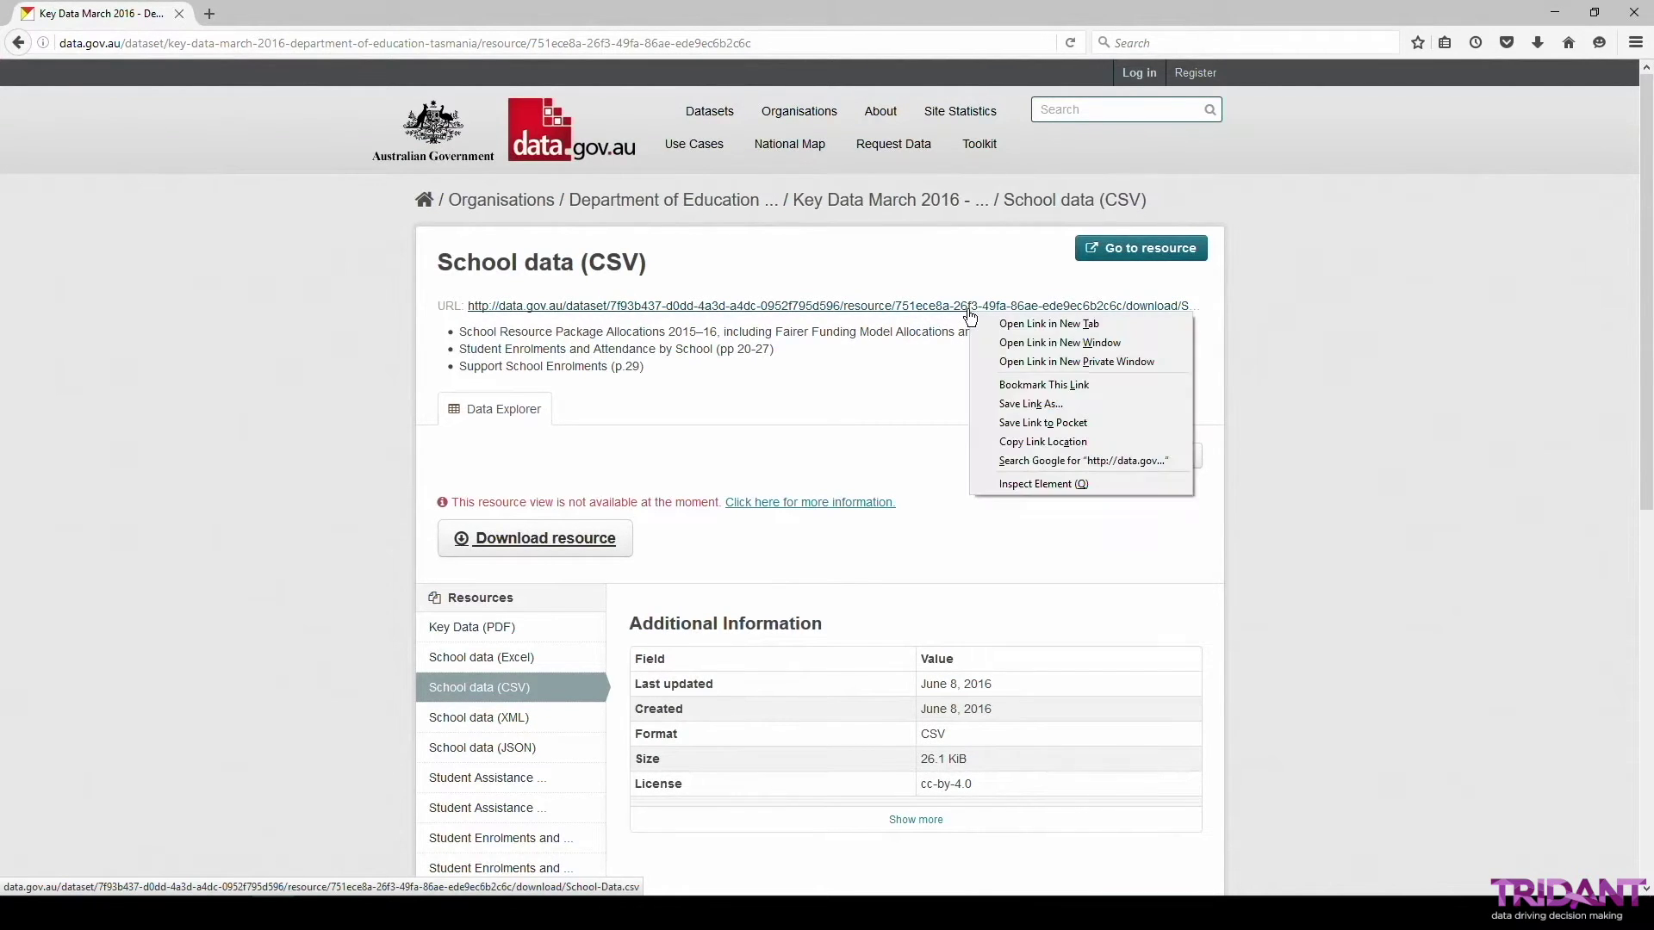
left_click(1104, 441)
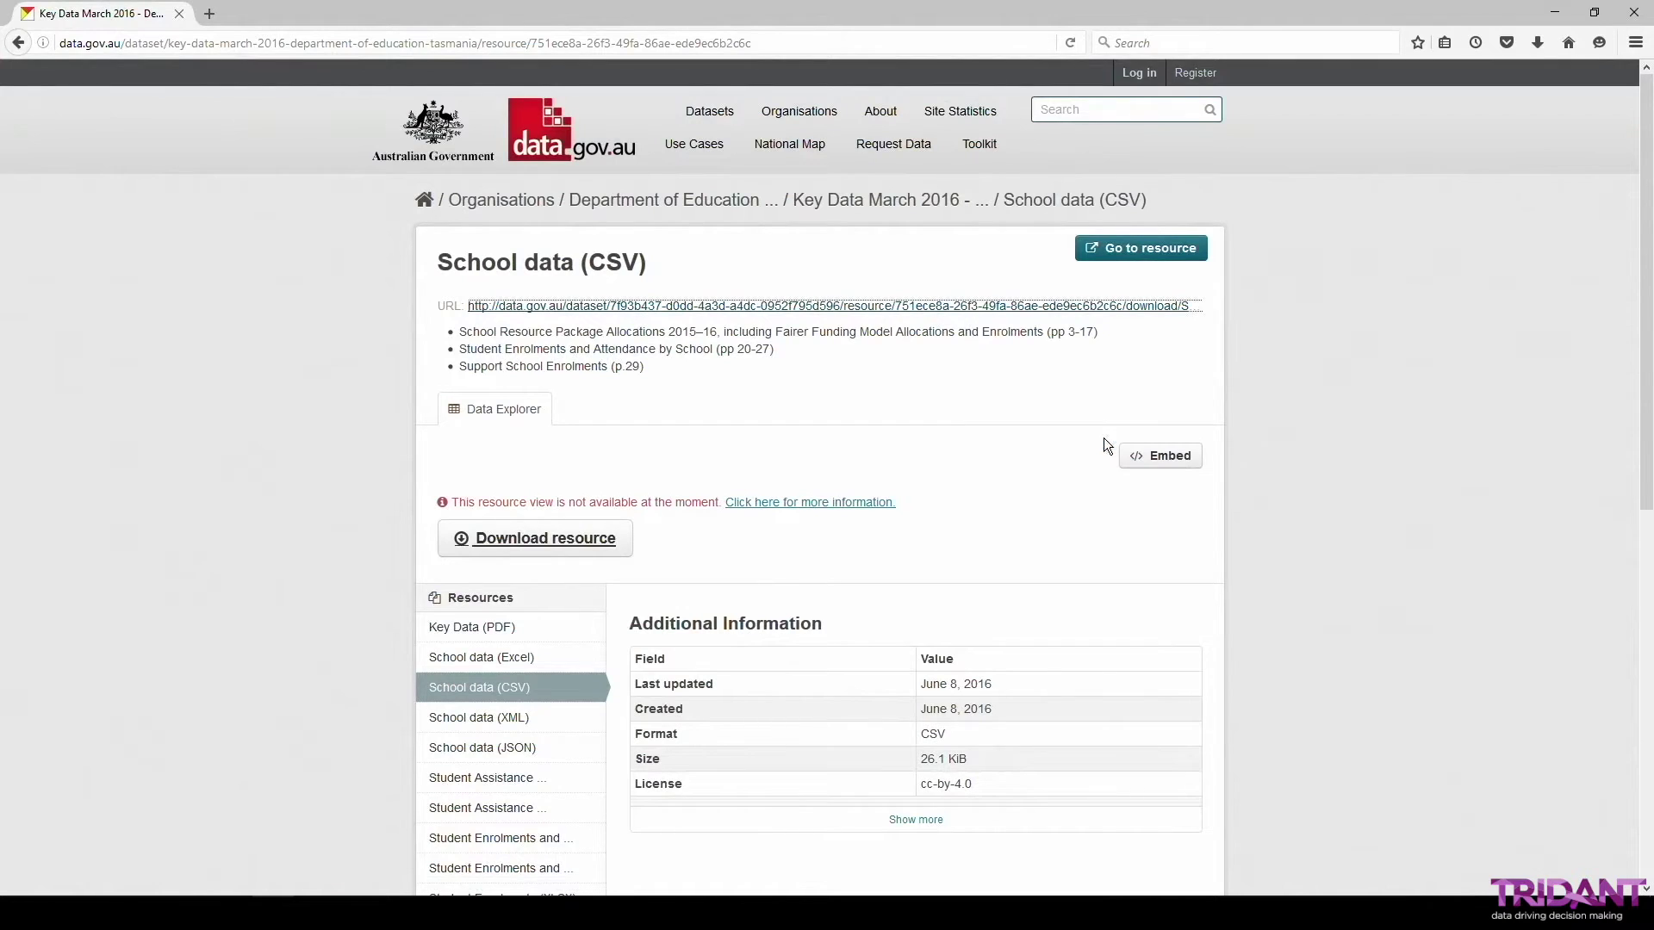
Review the Download tool's Headers, Payload and Connection settings, then return to Basic.
left_click(1555, 12)
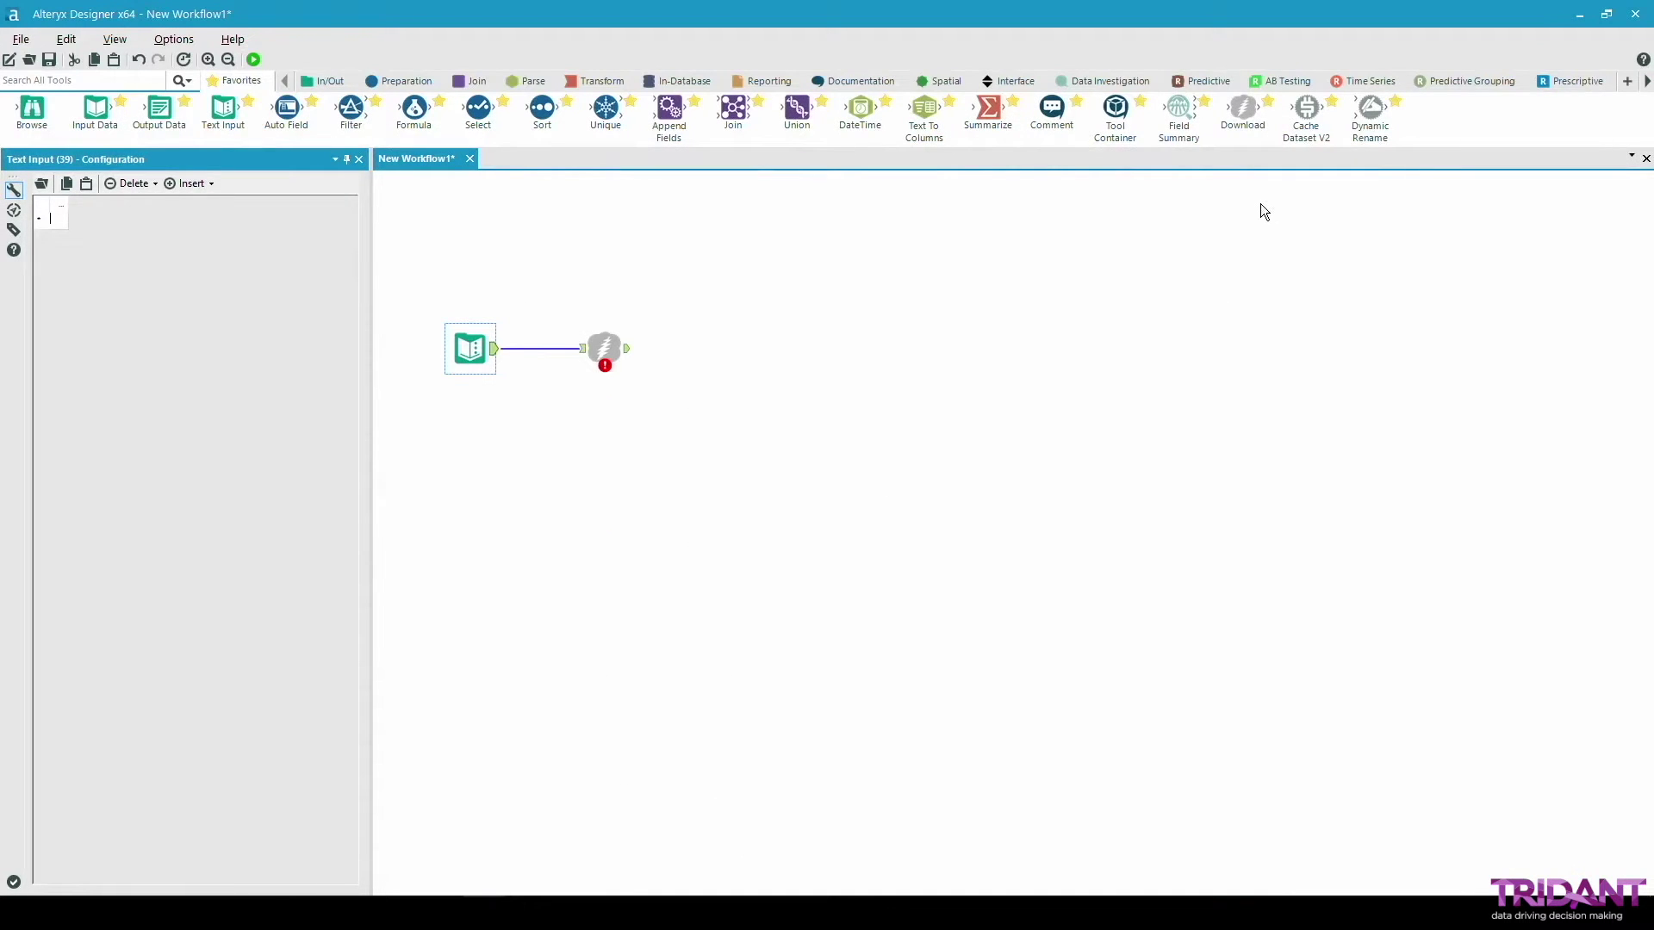
left_click(1094, 274)
left_click(605, 348)
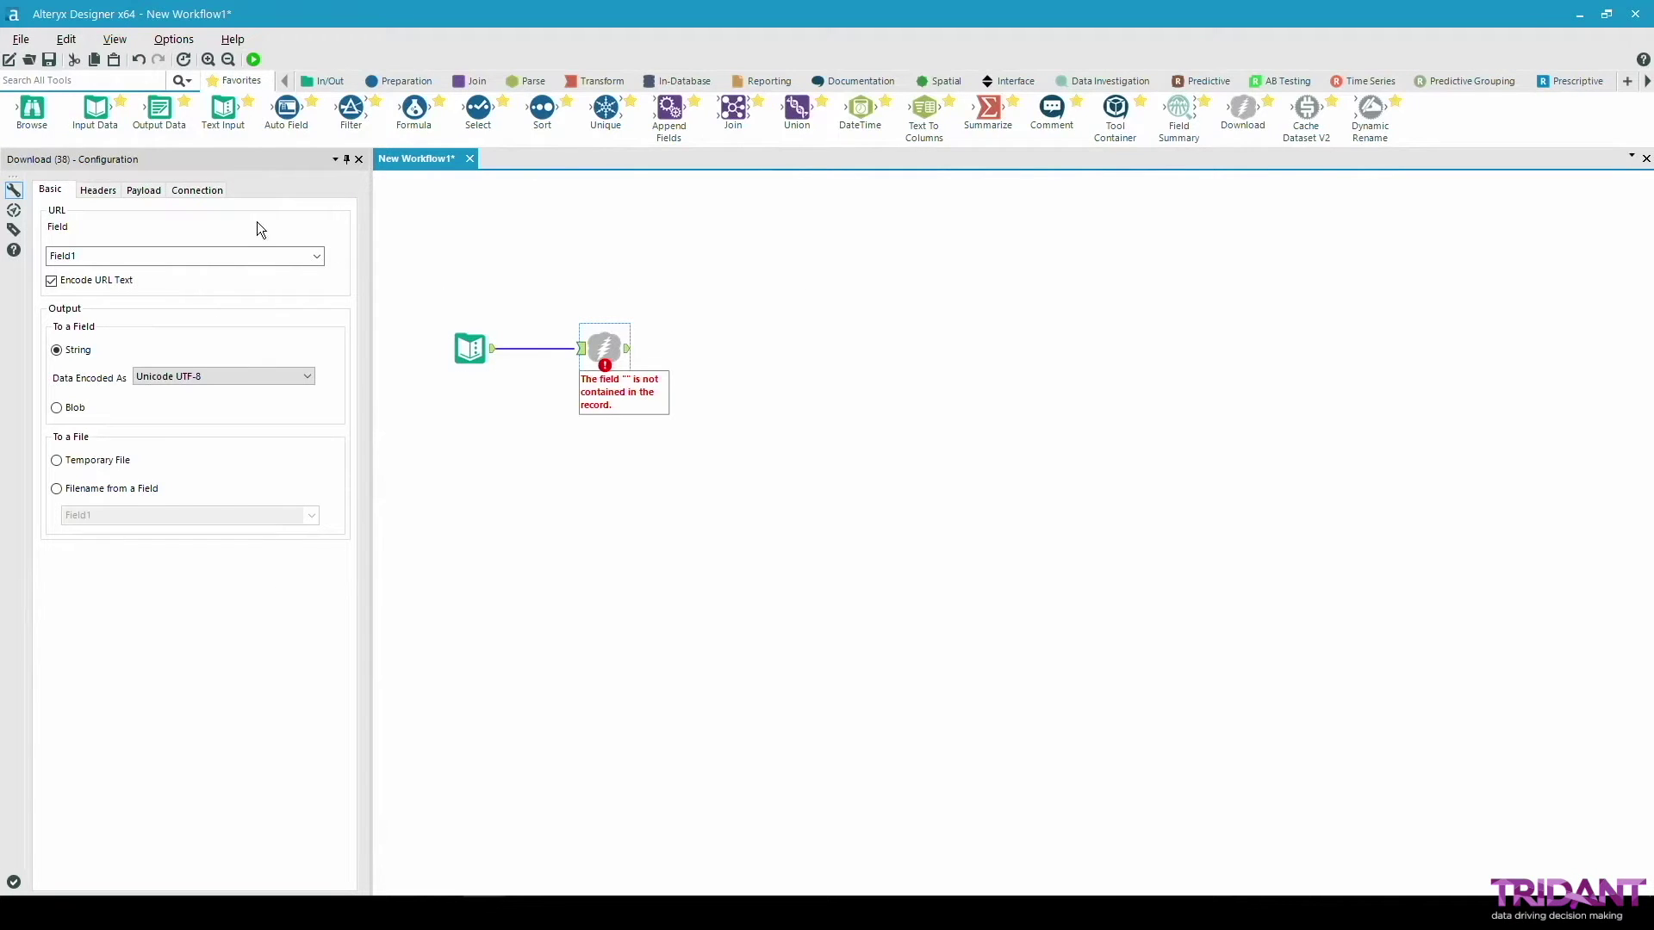
left_click(90, 194)
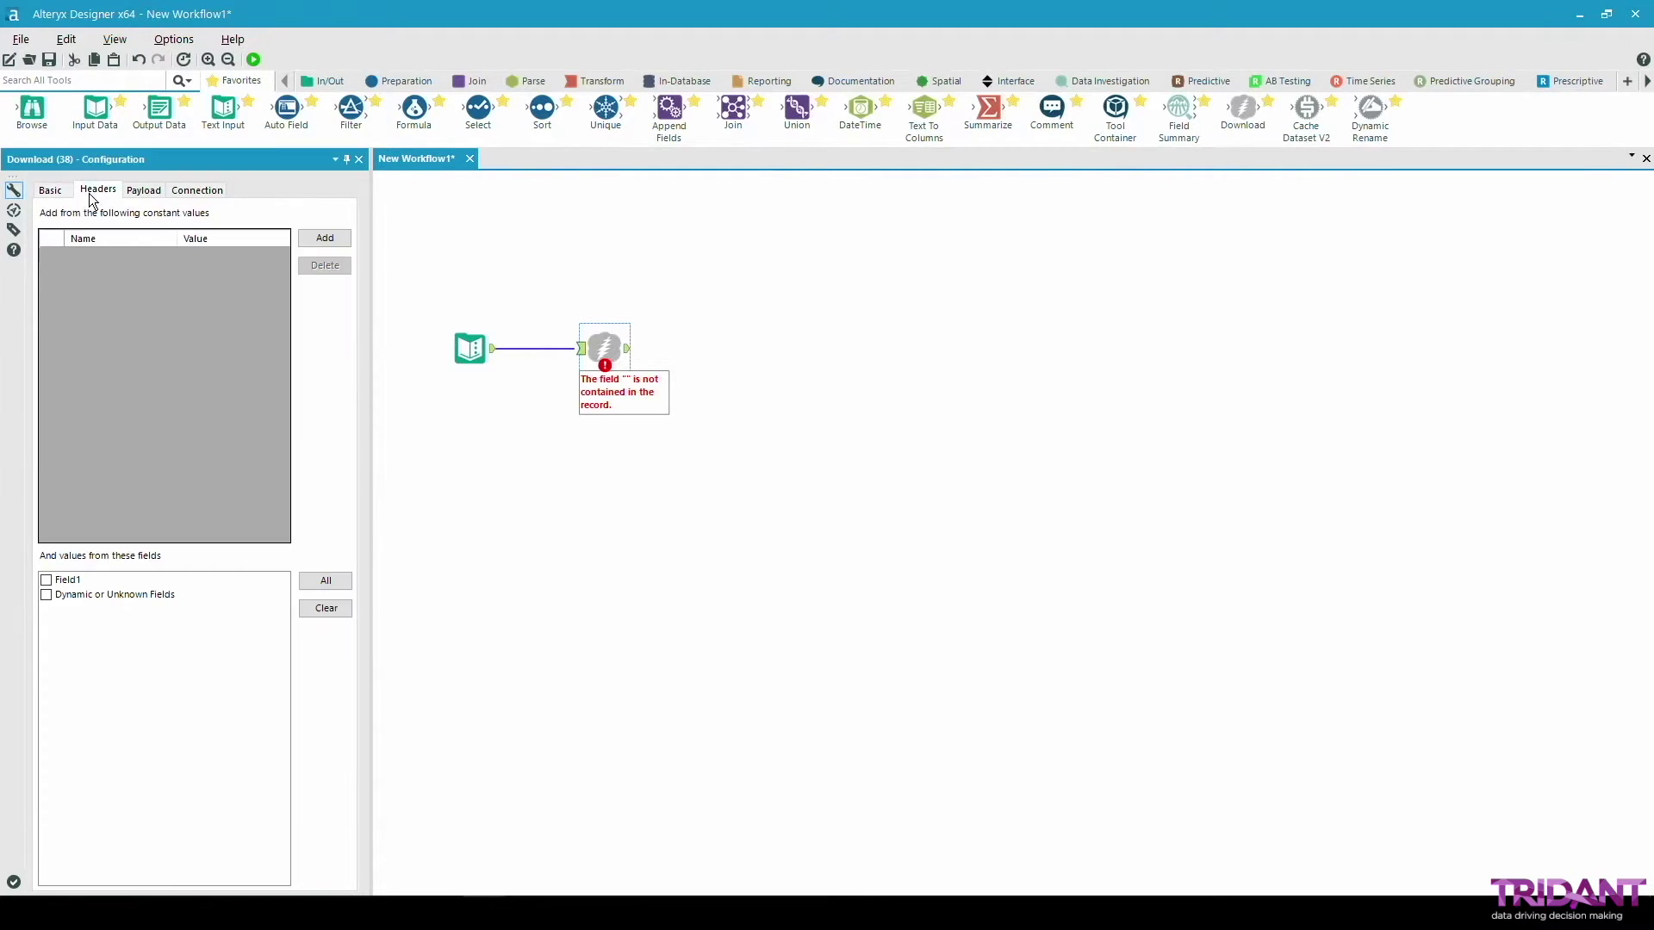
left_click(142, 191)
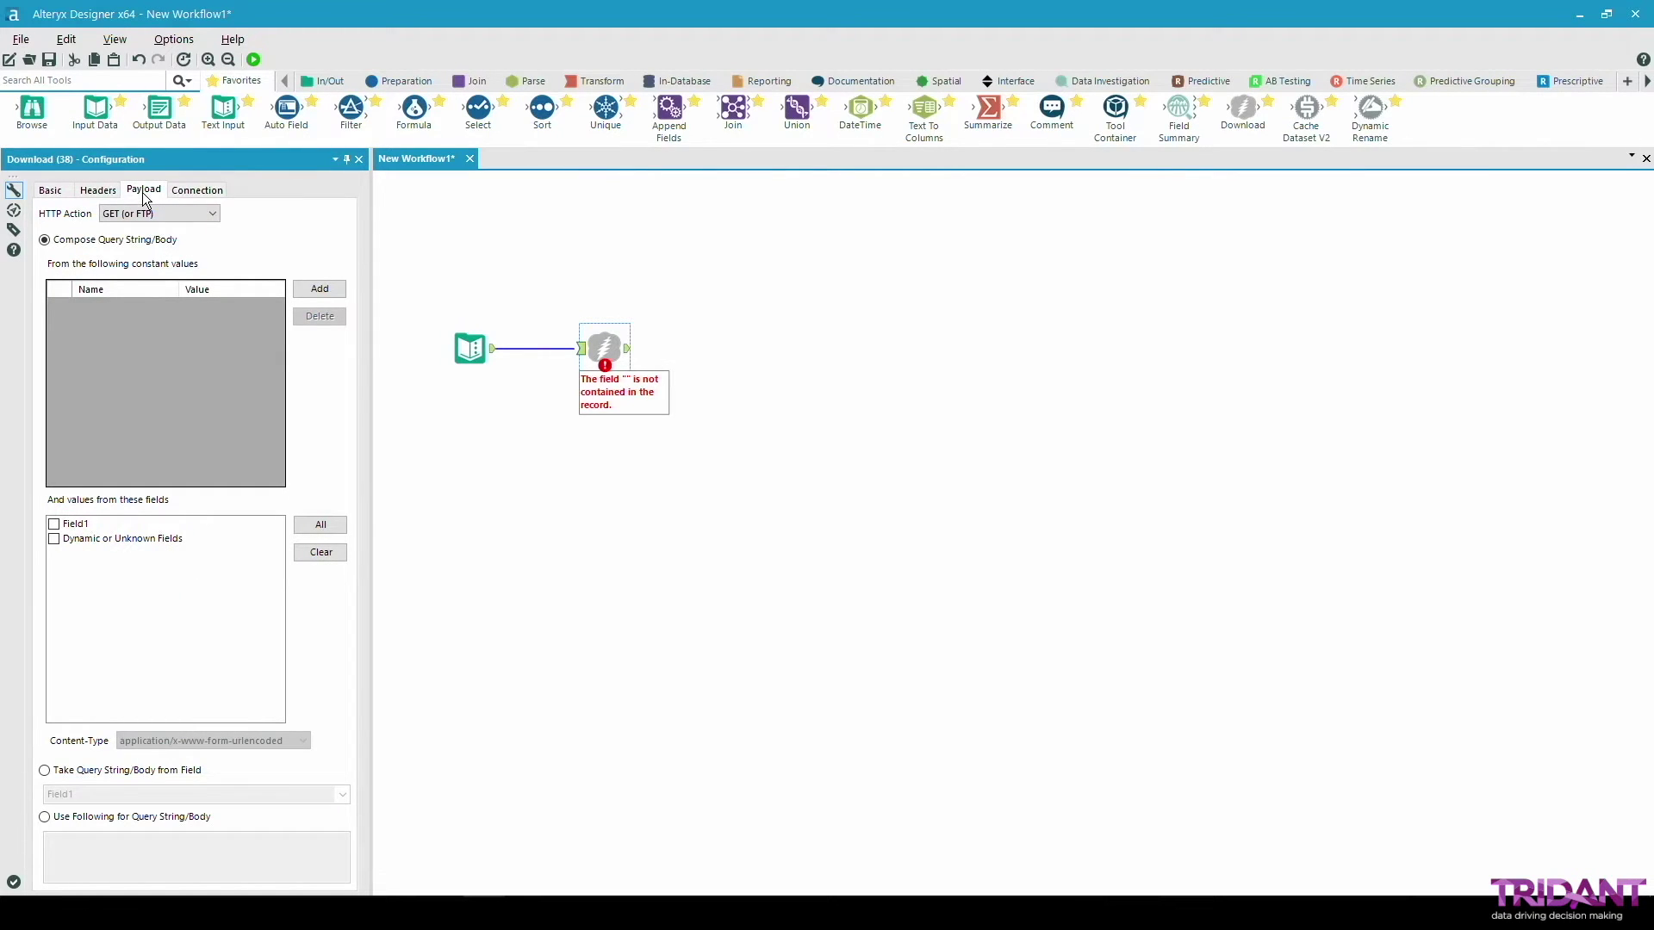
left_click(203, 193)
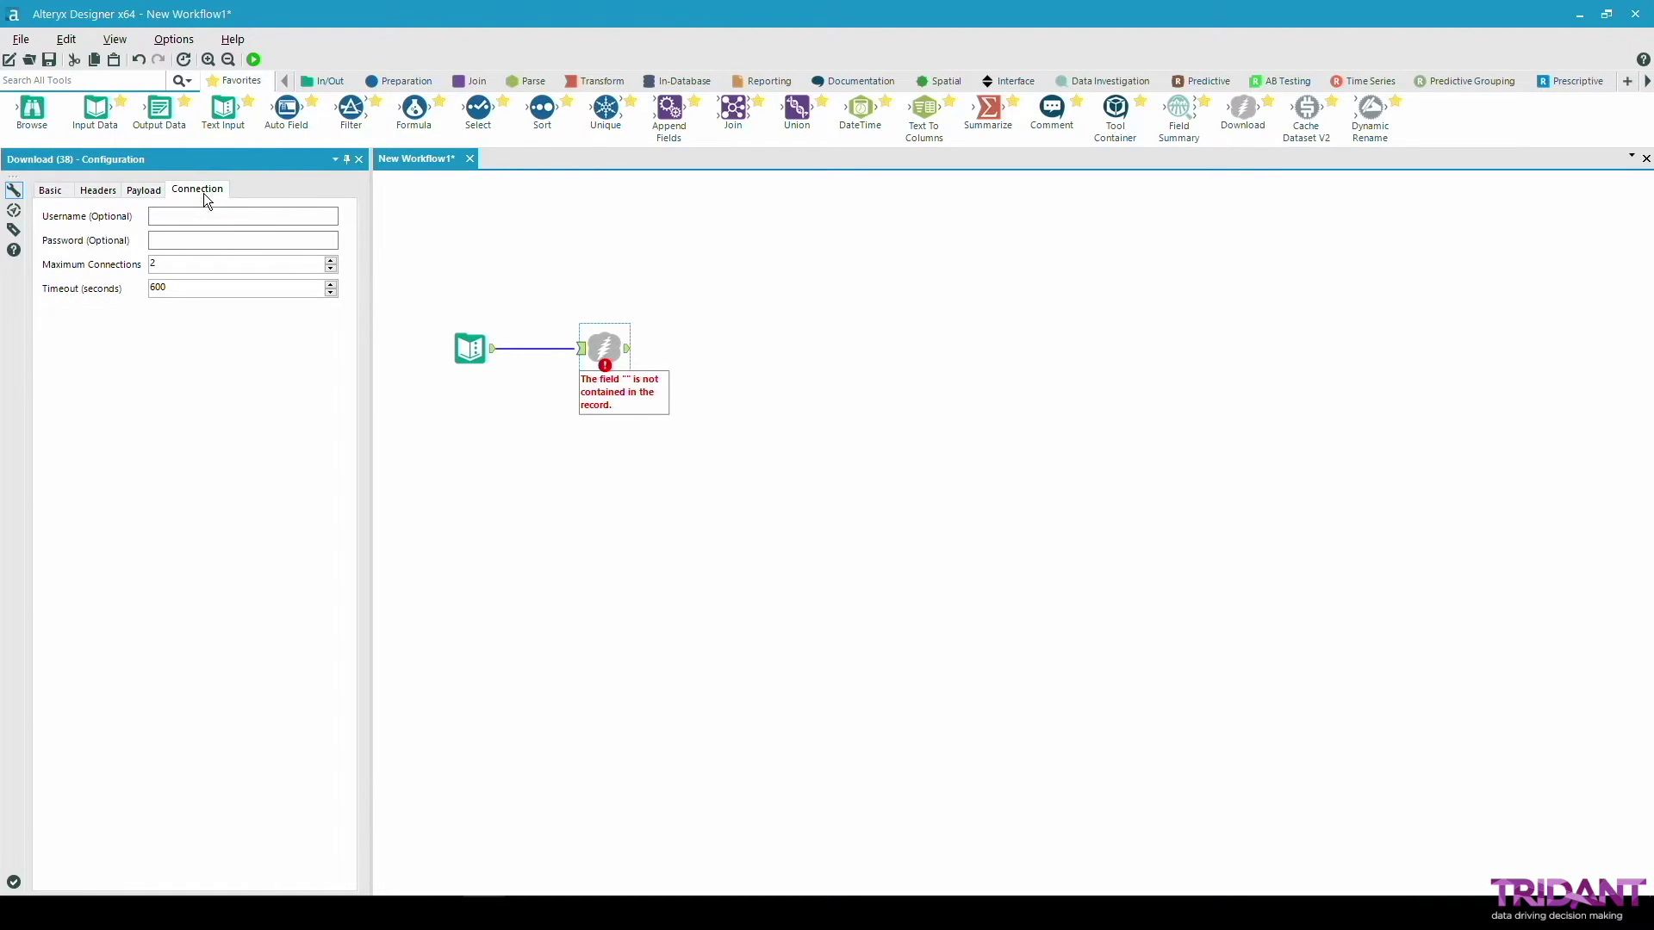
left_click(69, 195)
Add a Browse tool after the Download and run the workflow.
left_click_drag(33, 110, 727, 347)
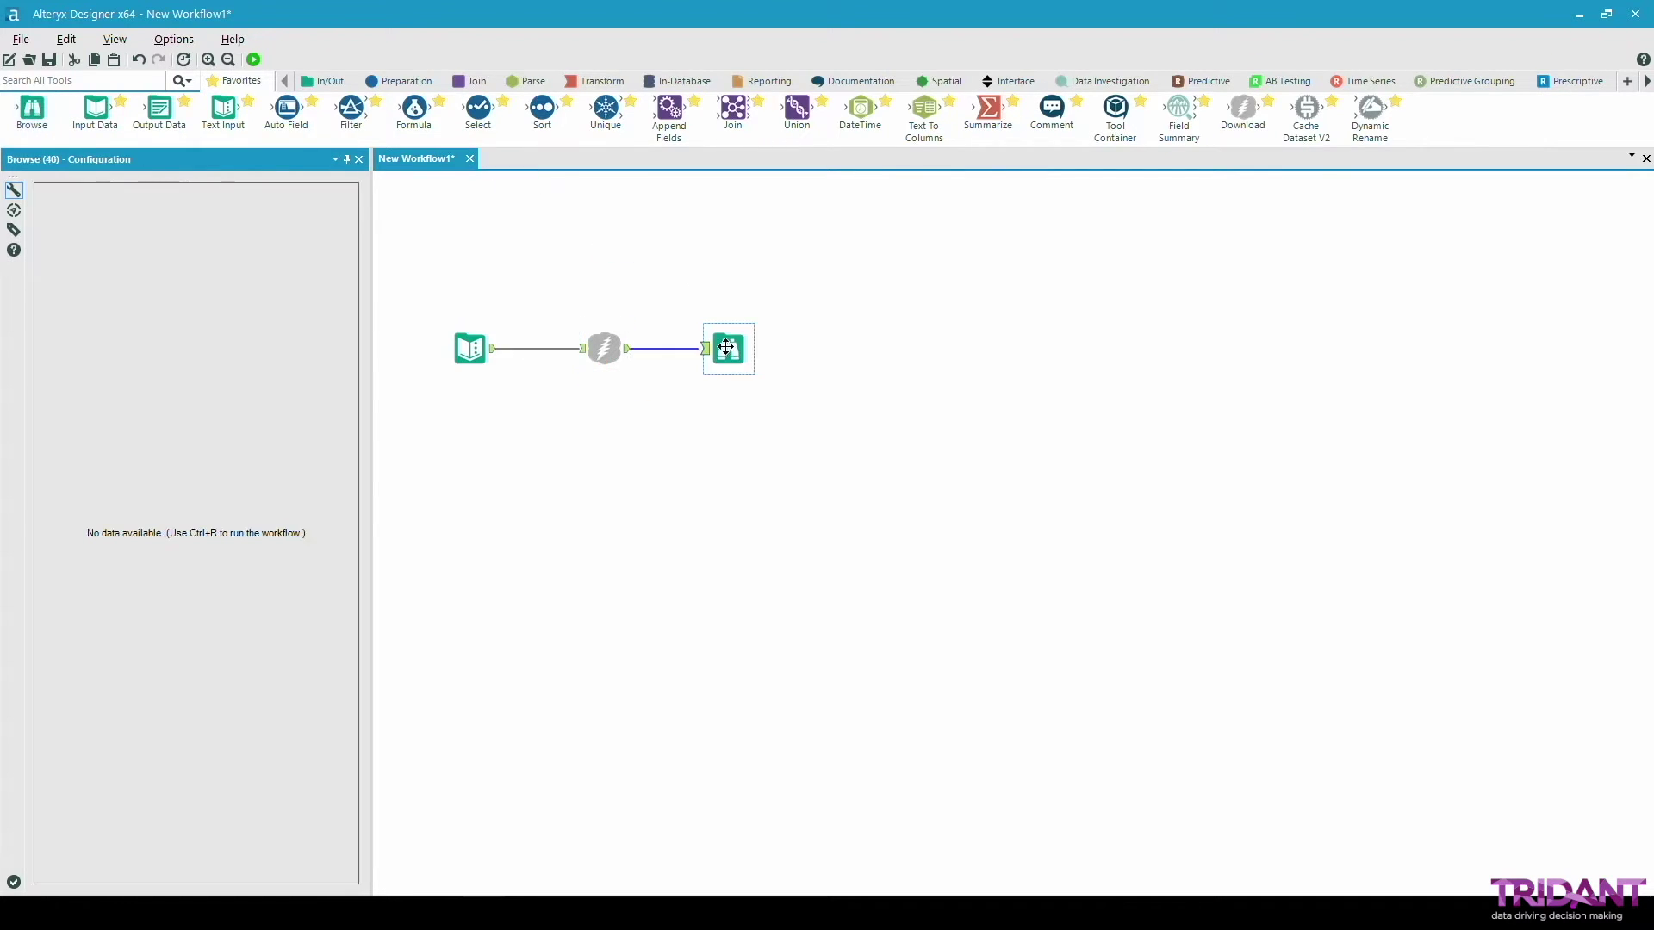
left_click(255, 60)
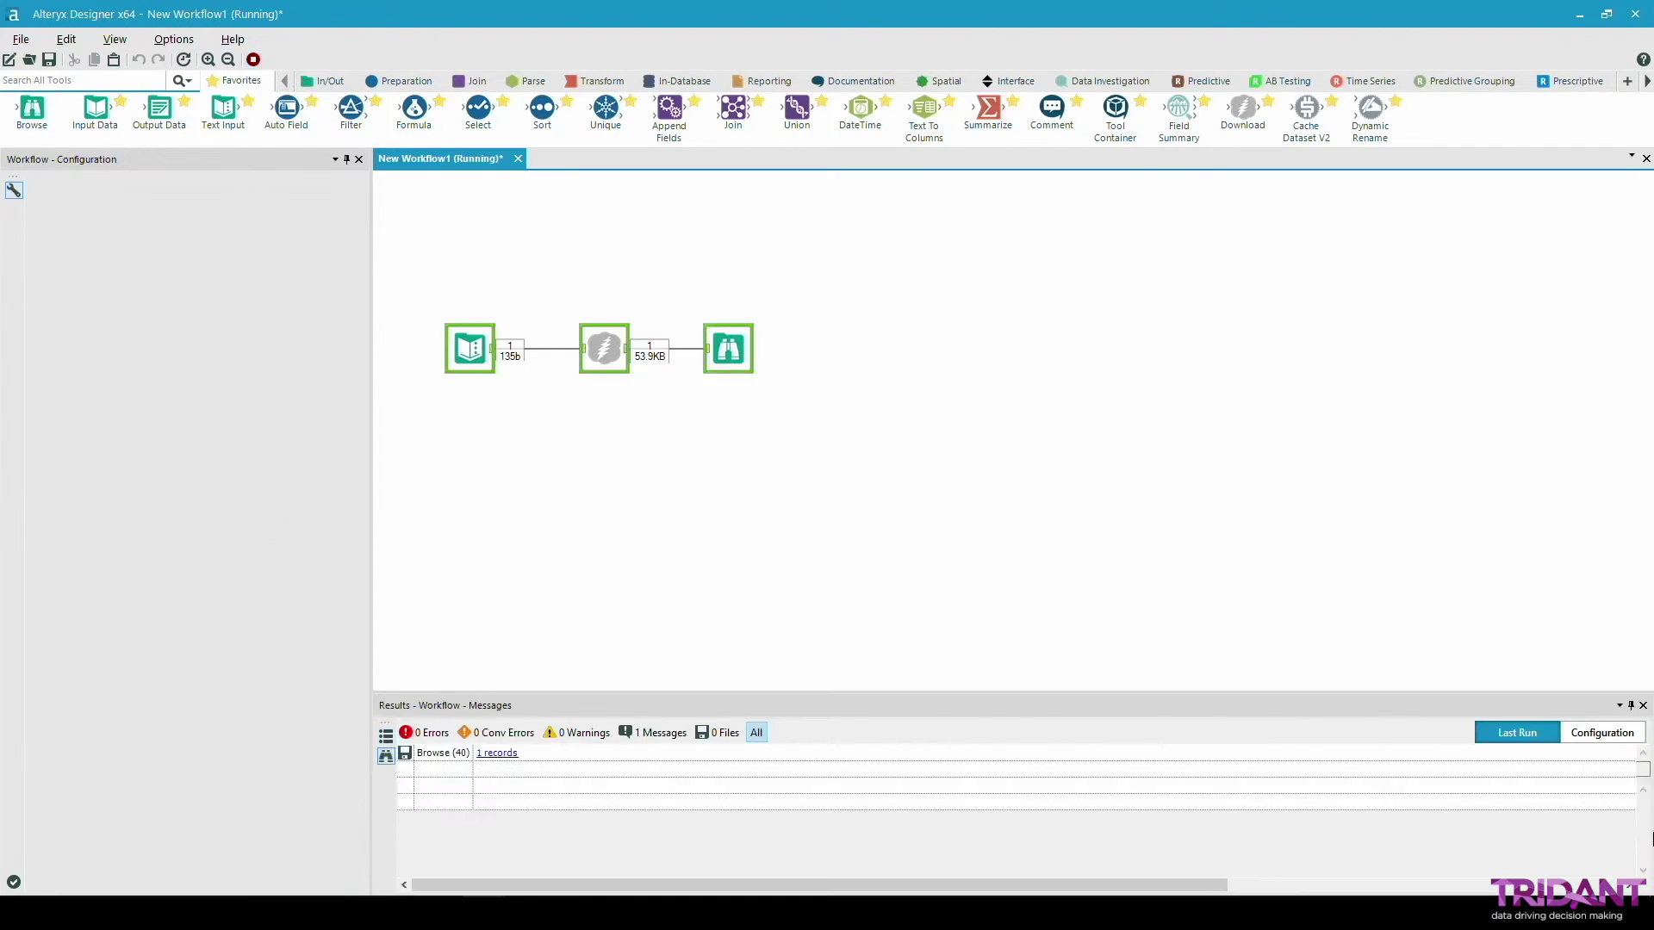
left_click(927, 495)
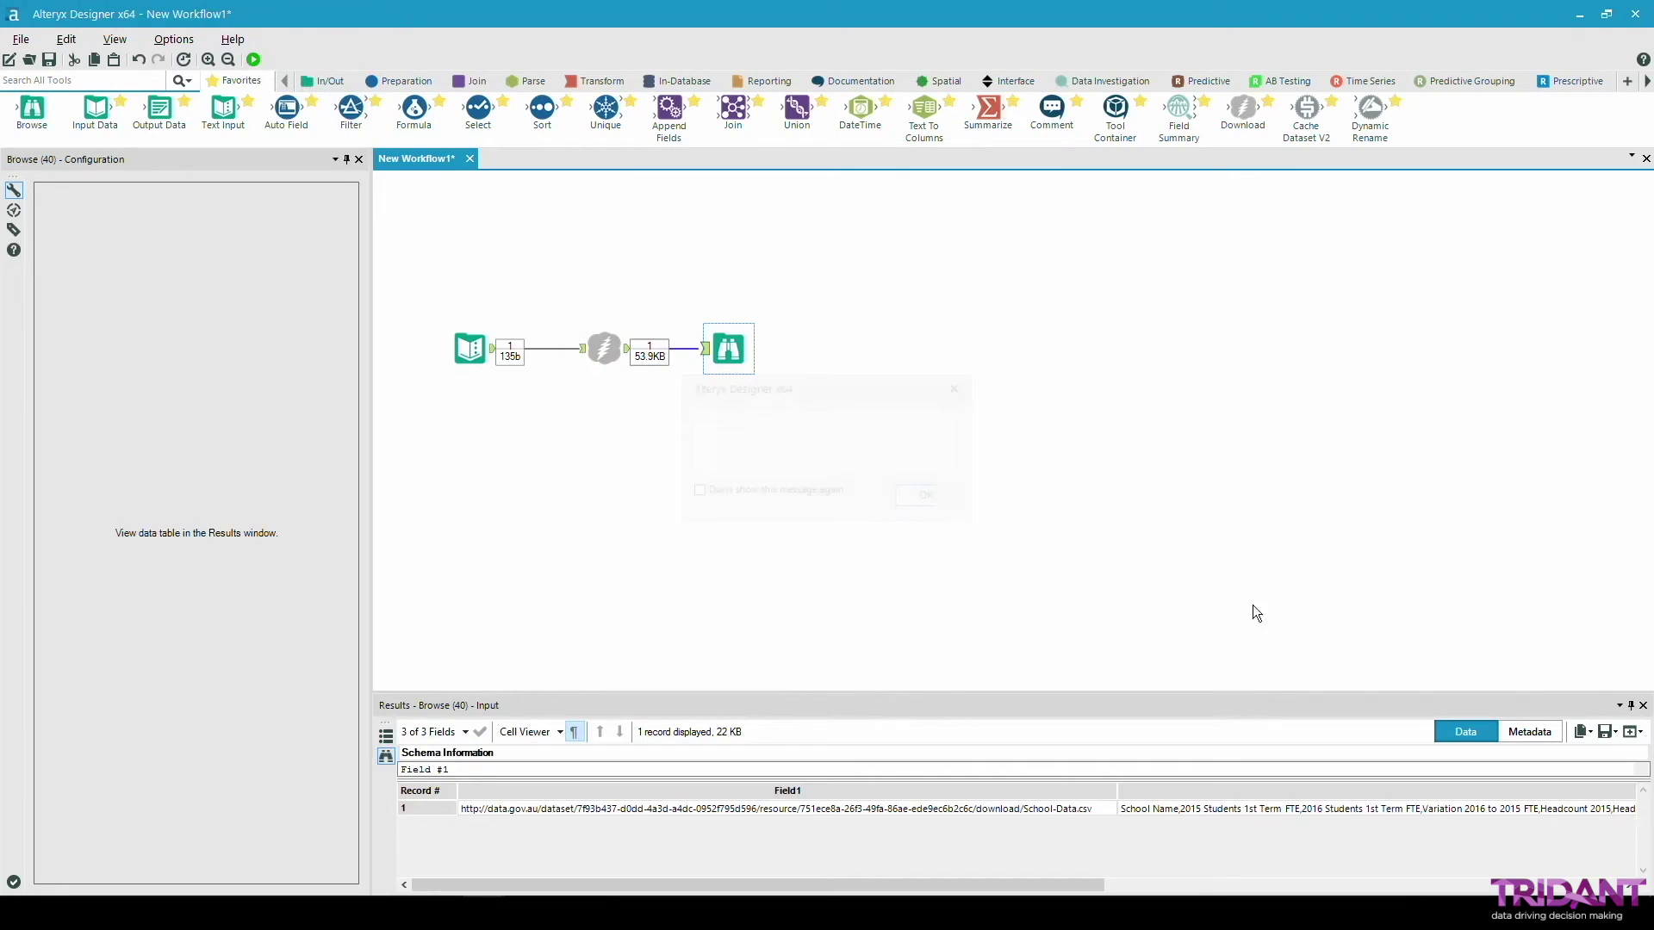
Pop out the Results table and view record 1's full downloaded CSV text.
left_click(1632, 731)
left_click(1516, 749)
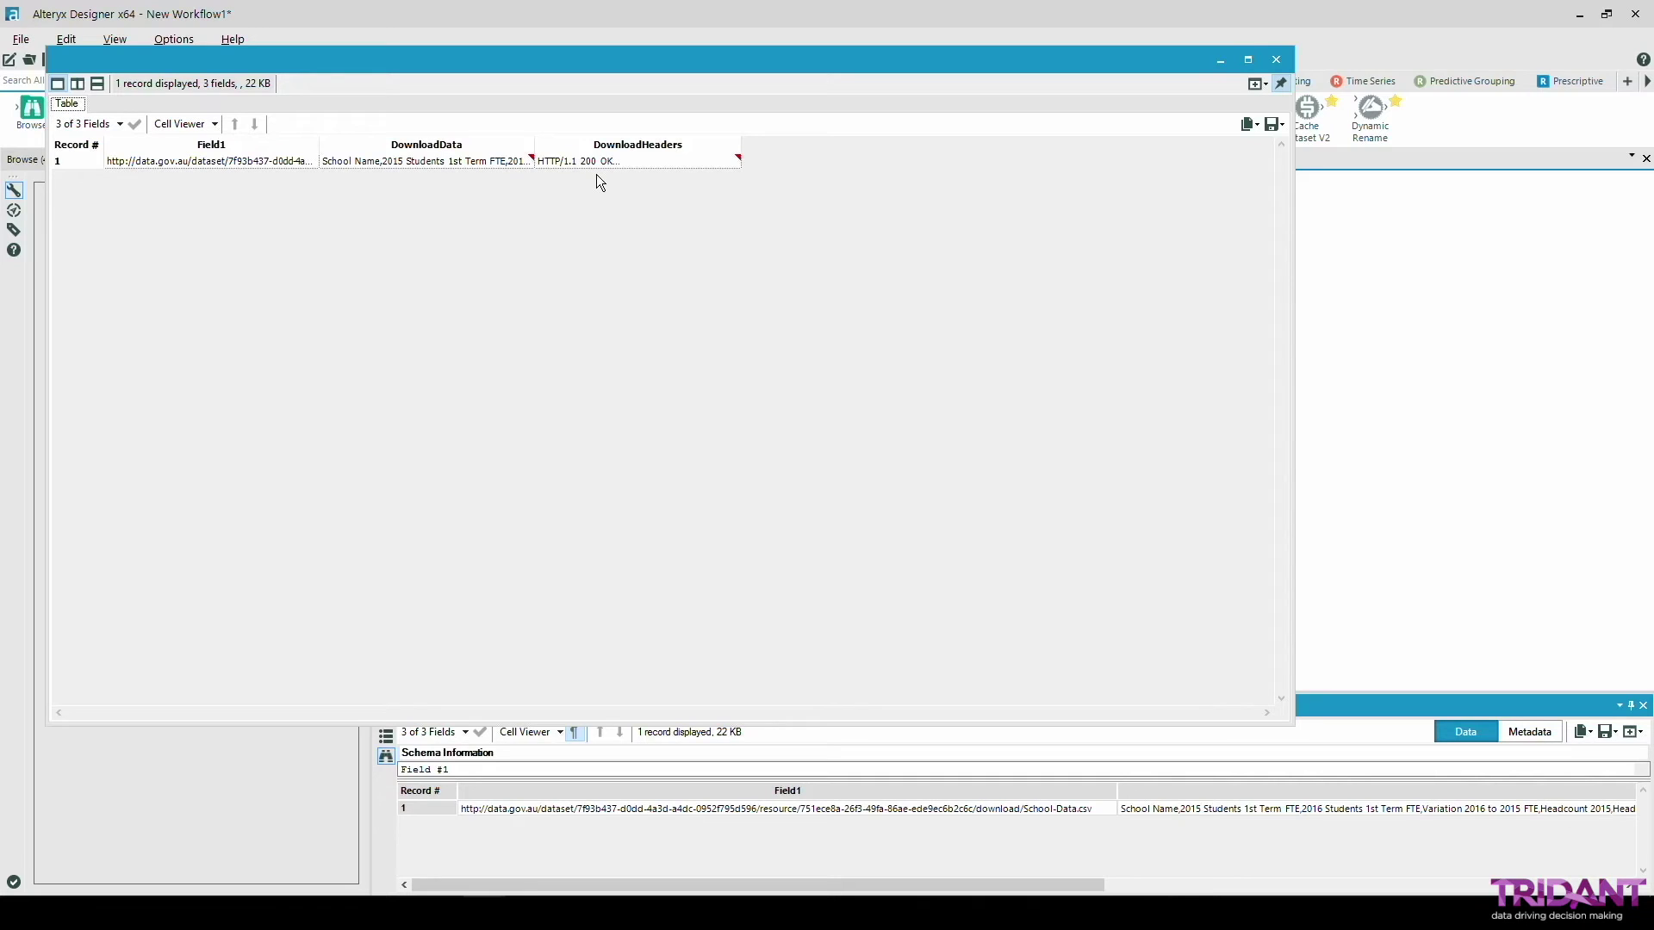
left_click(477, 169)
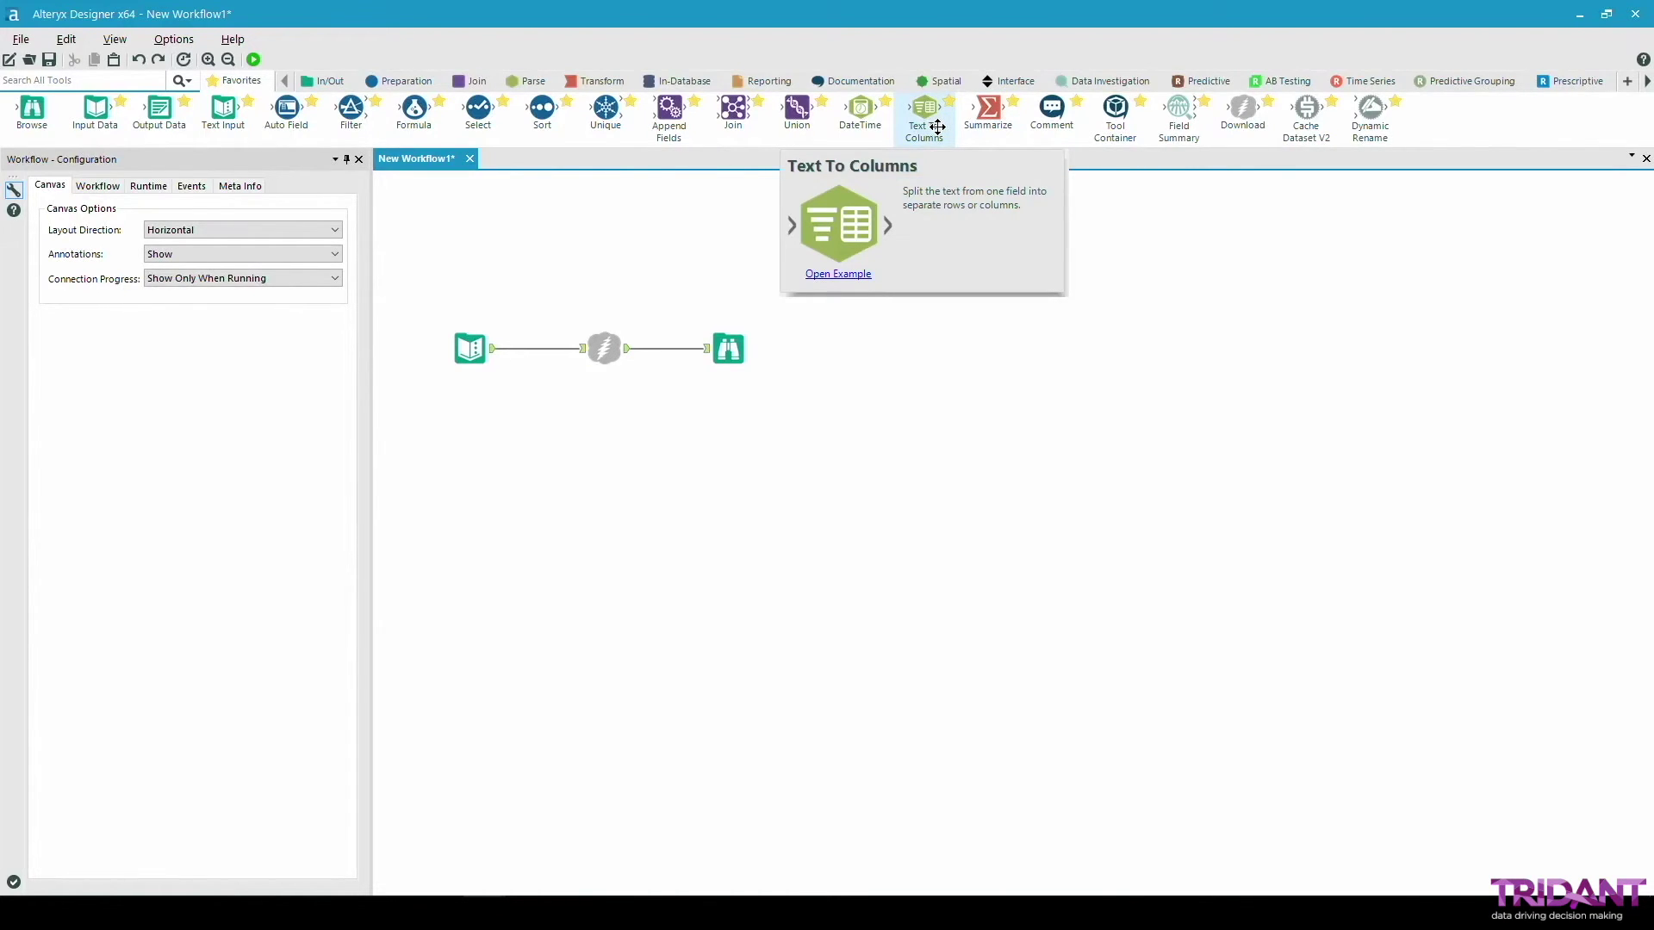
Insert a Text To Columns tool splitting DownloadData into rows on the \n delimiter.
left_click_drag(938, 126, 711, 360)
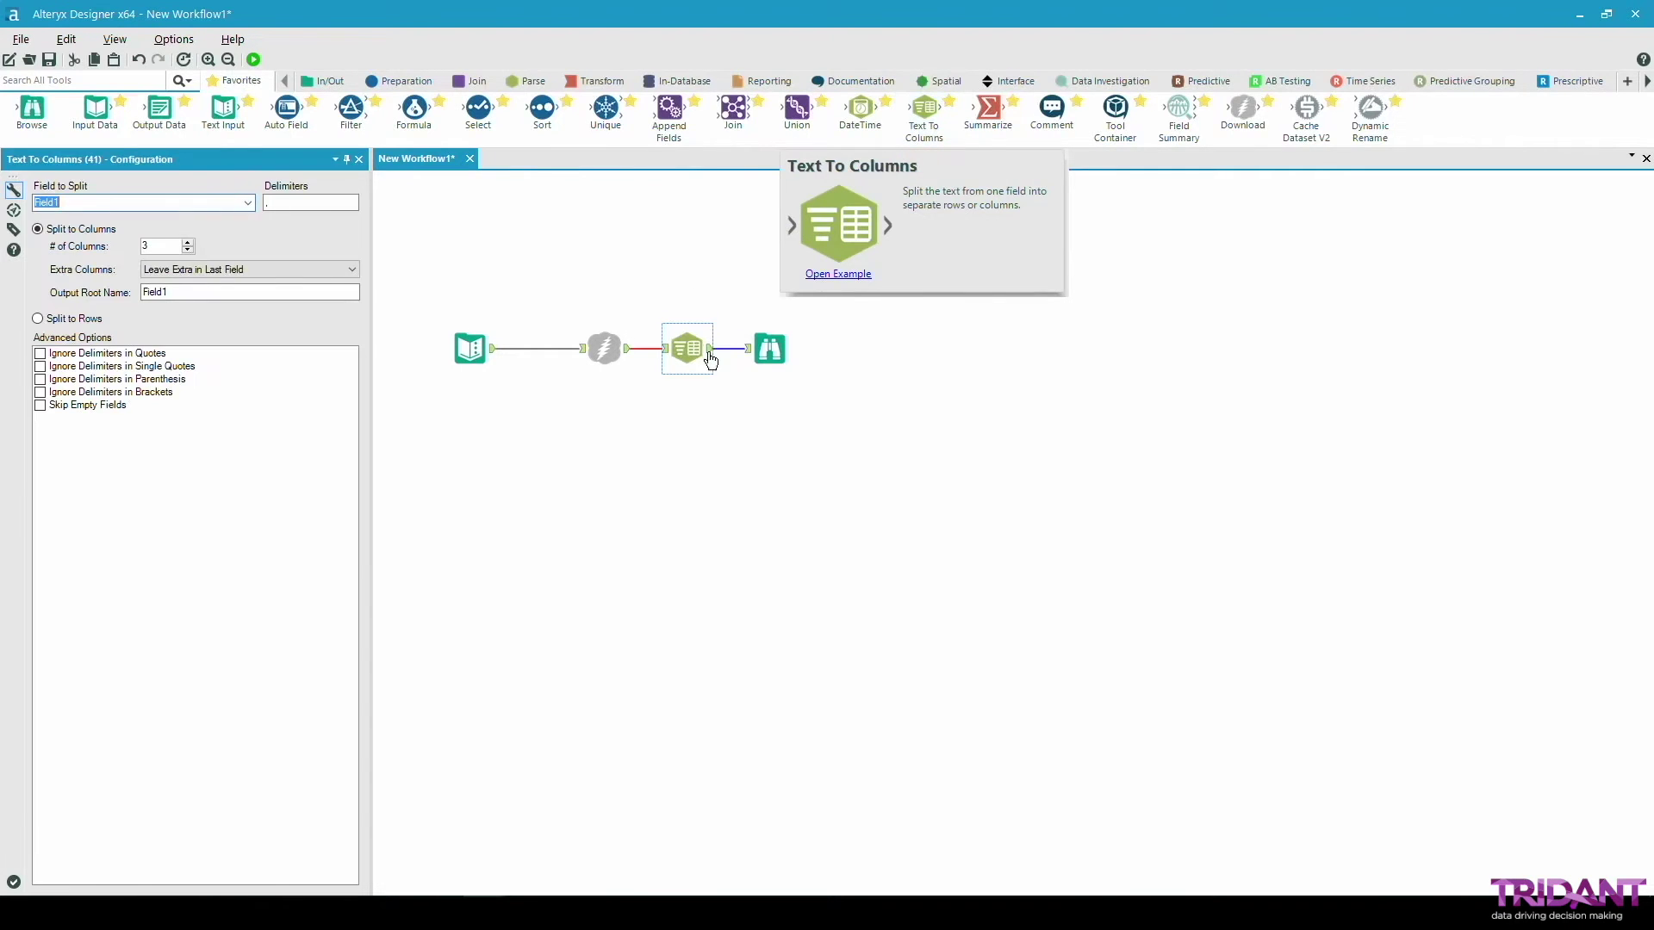
left_click(100, 317)
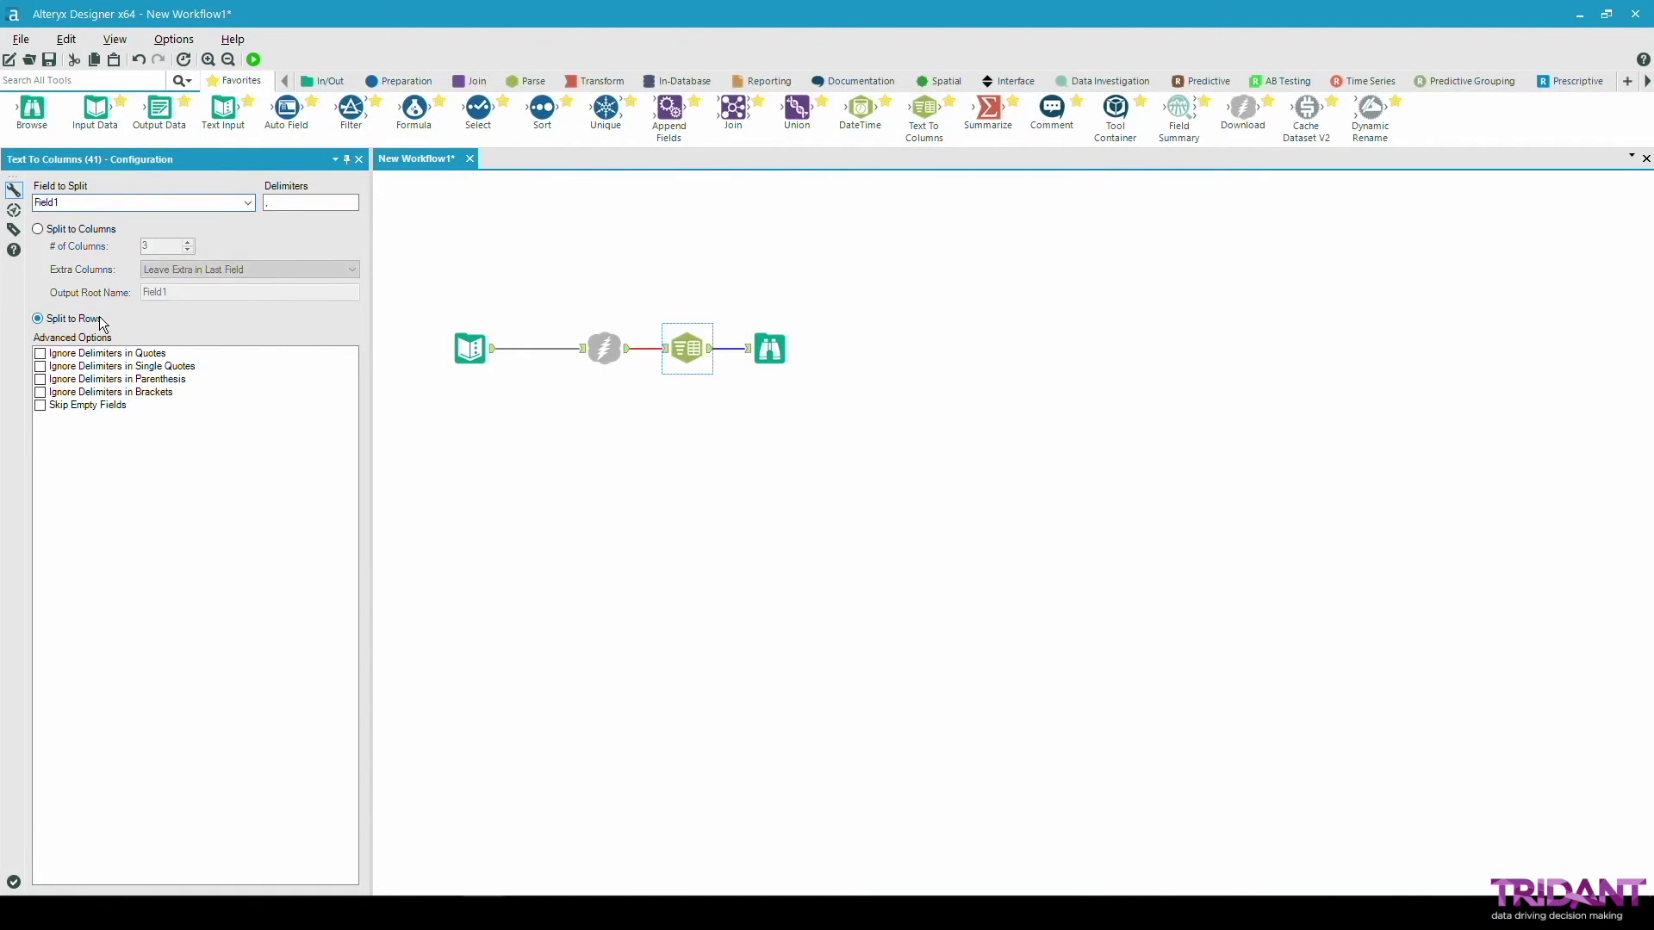
left_click(249, 203)
left_click(230, 229)
key("Tab")
key("BackSpace")
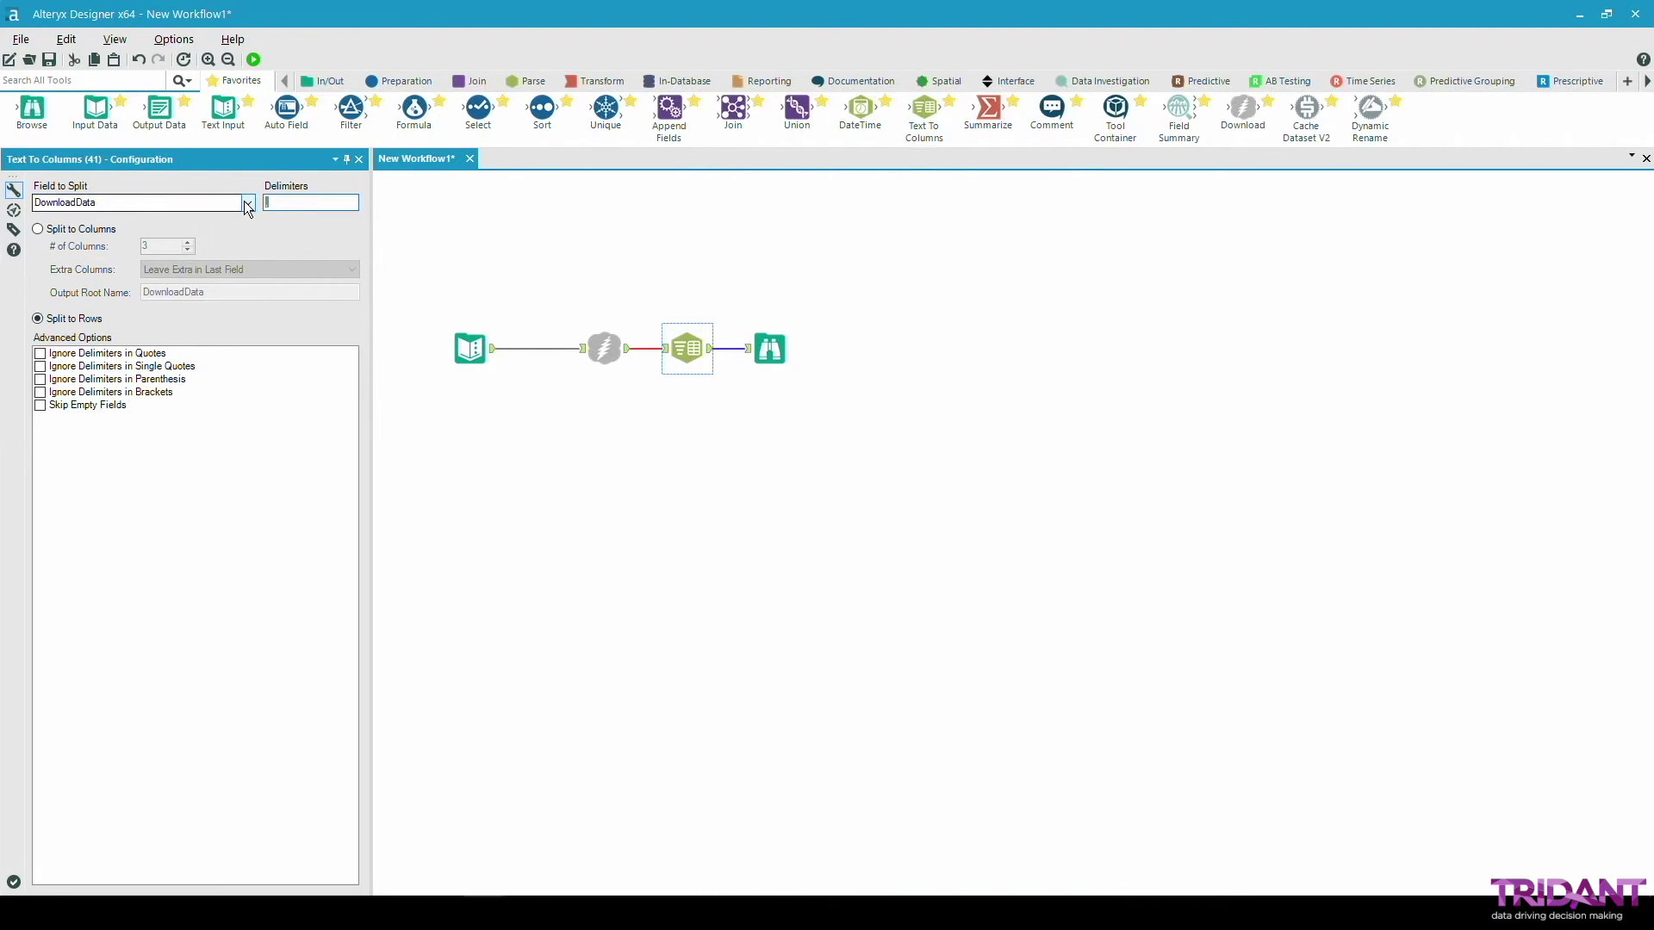
type("\\n")
Rerun, inspect the first split records in Browse, and shift the Browse tool right.
left_click(256, 59)
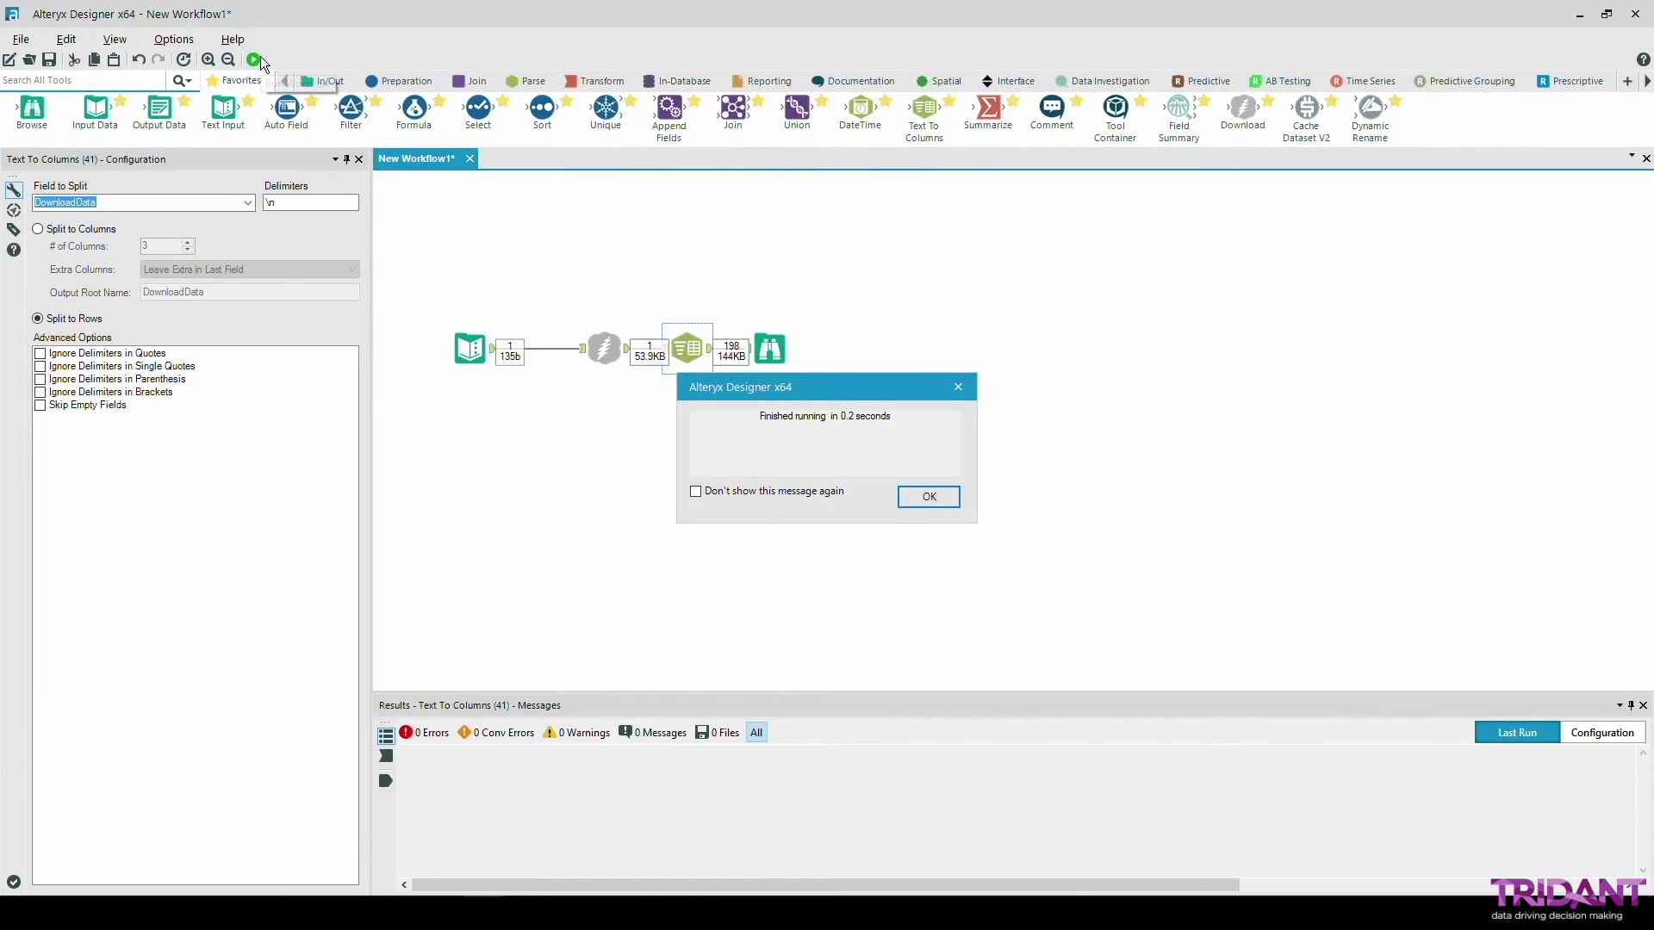
left_click(929, 497)
left_click(771, 347)
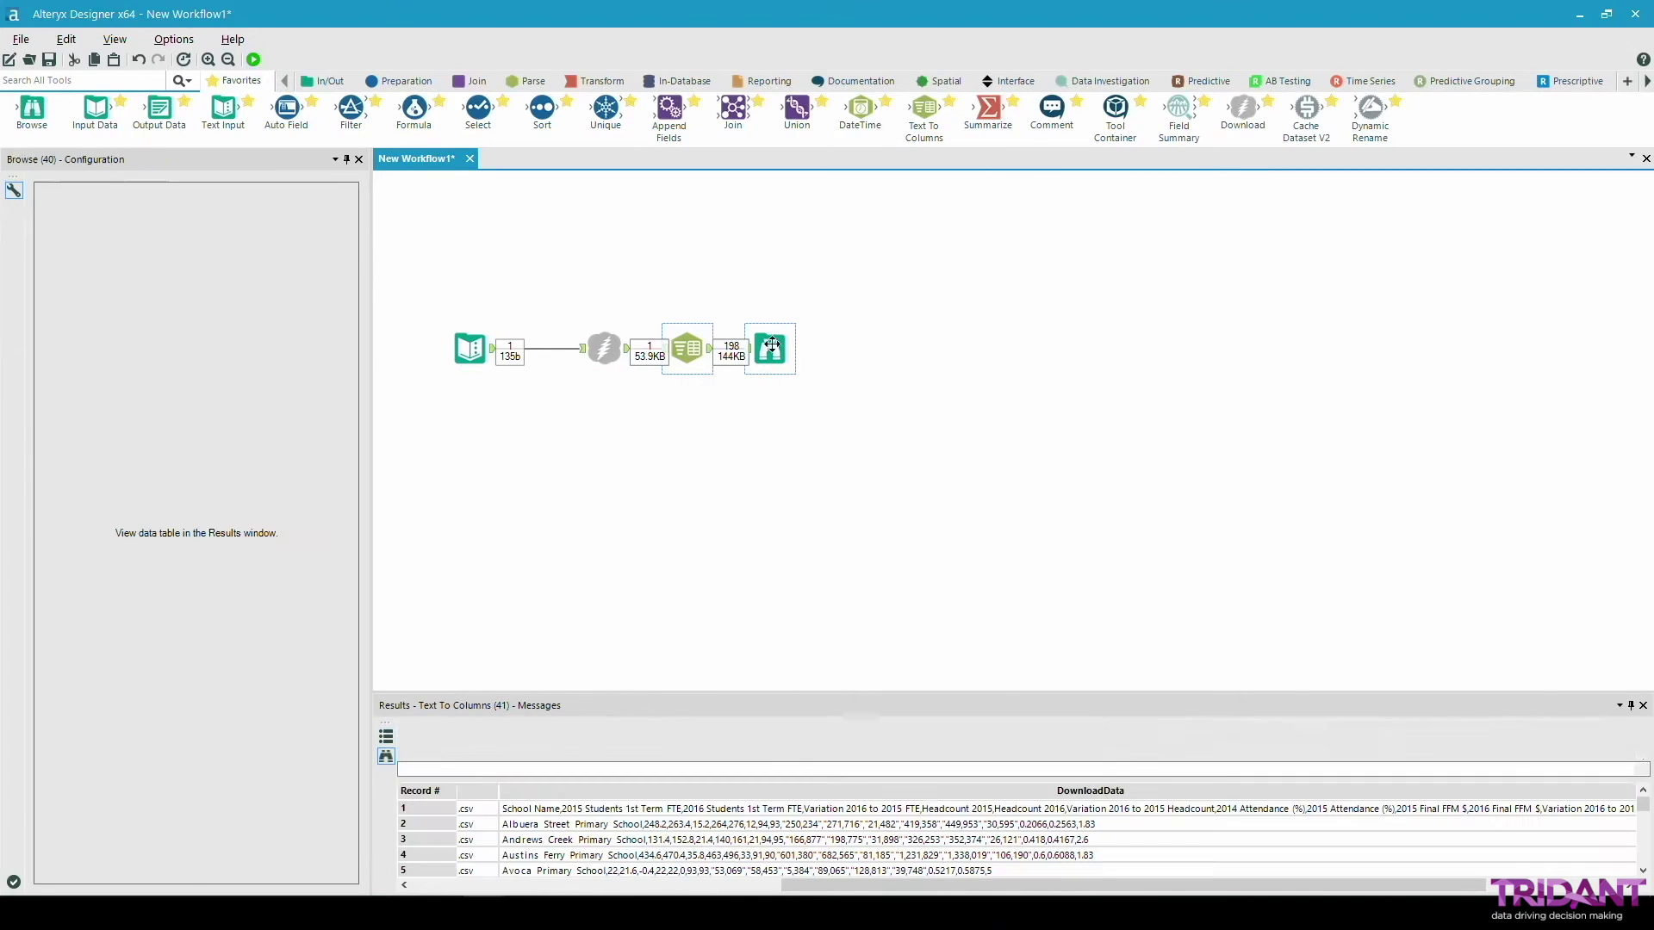
left_click(999, 811)
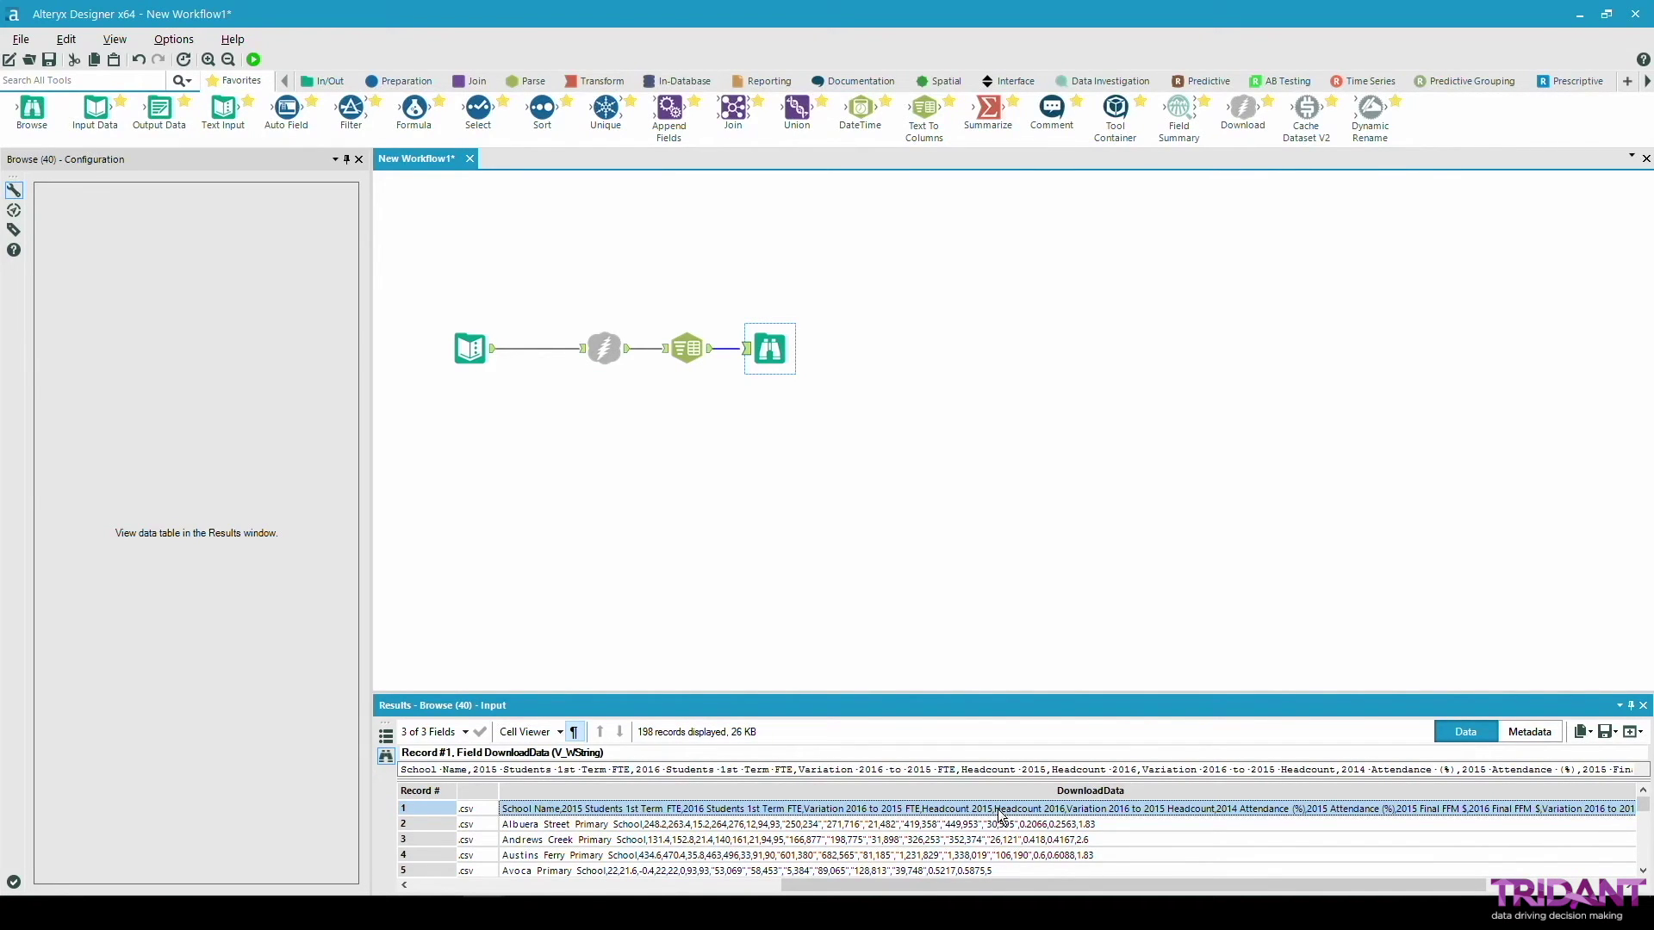
key("shift+Down")
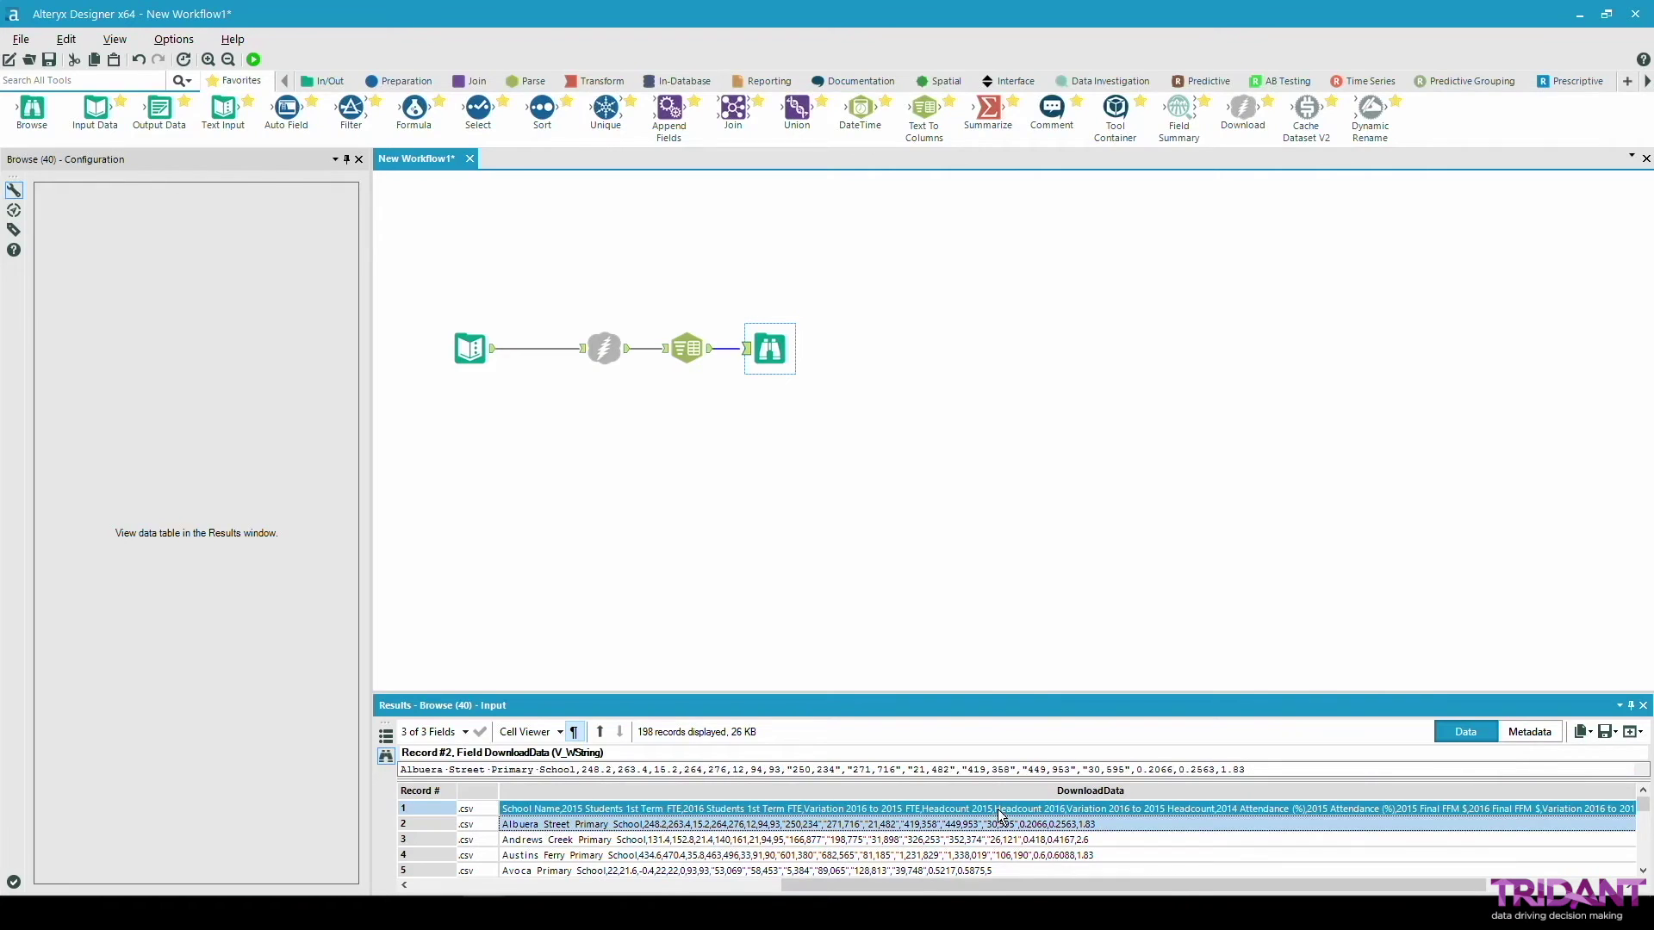
left_click_drag(773, 349, 907, 349)
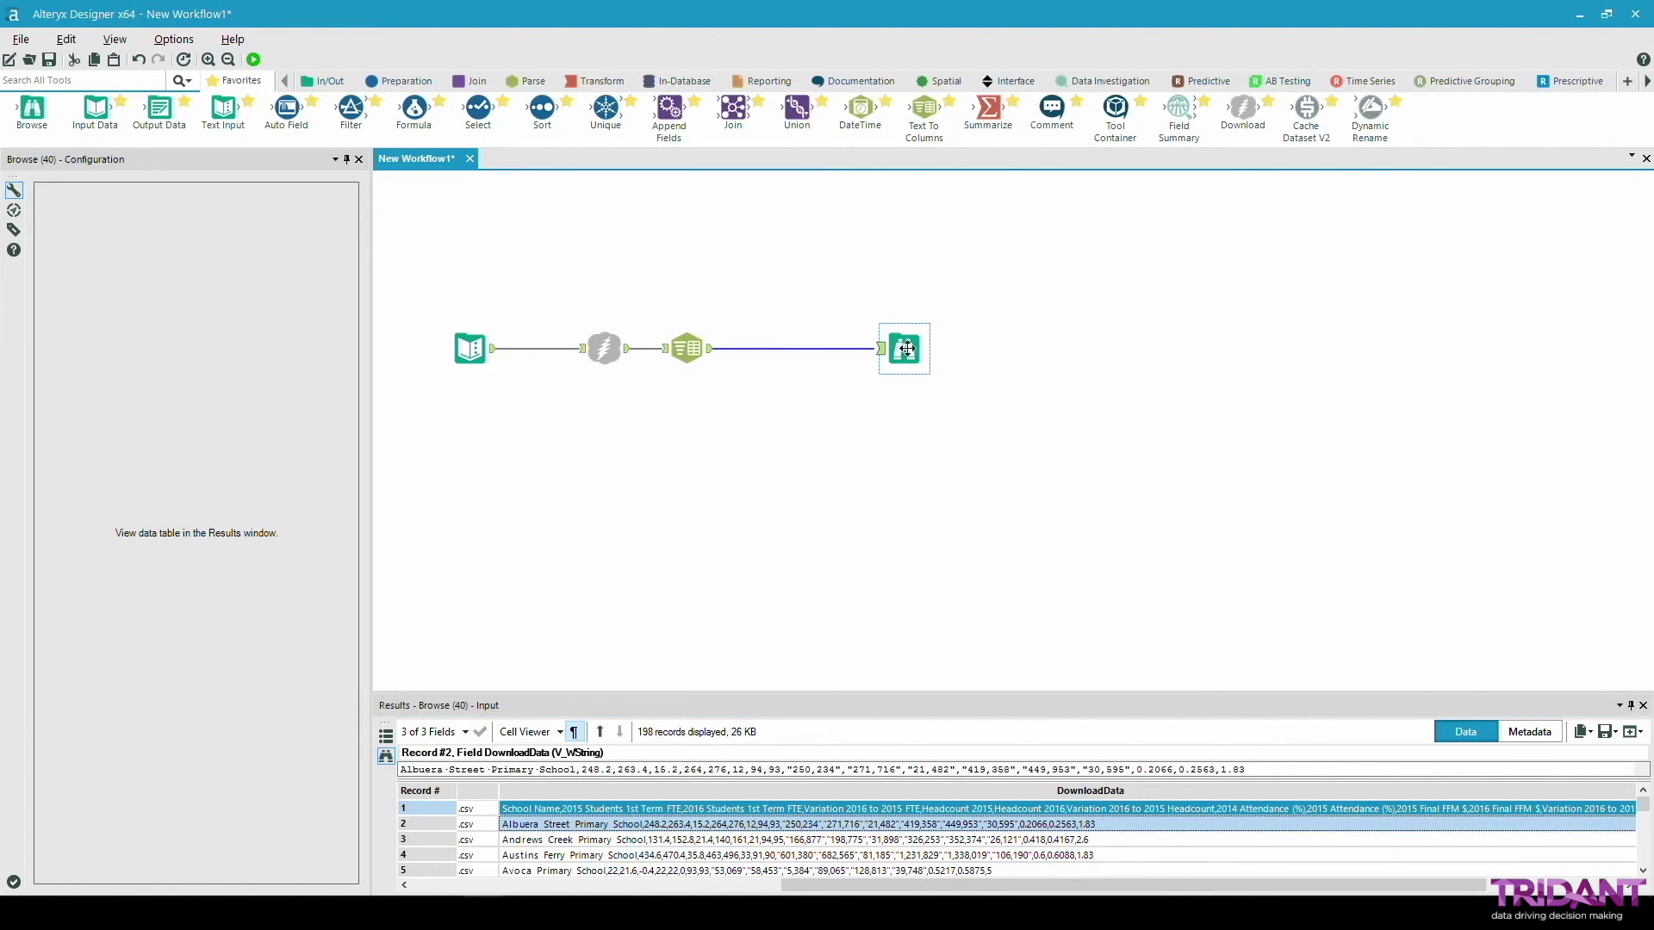
Add a second Text To Columns splitting DownloadData into 18 columns, ignoring quoted delimiters, and run.
left_click_drag(925, 107, 781, 349)
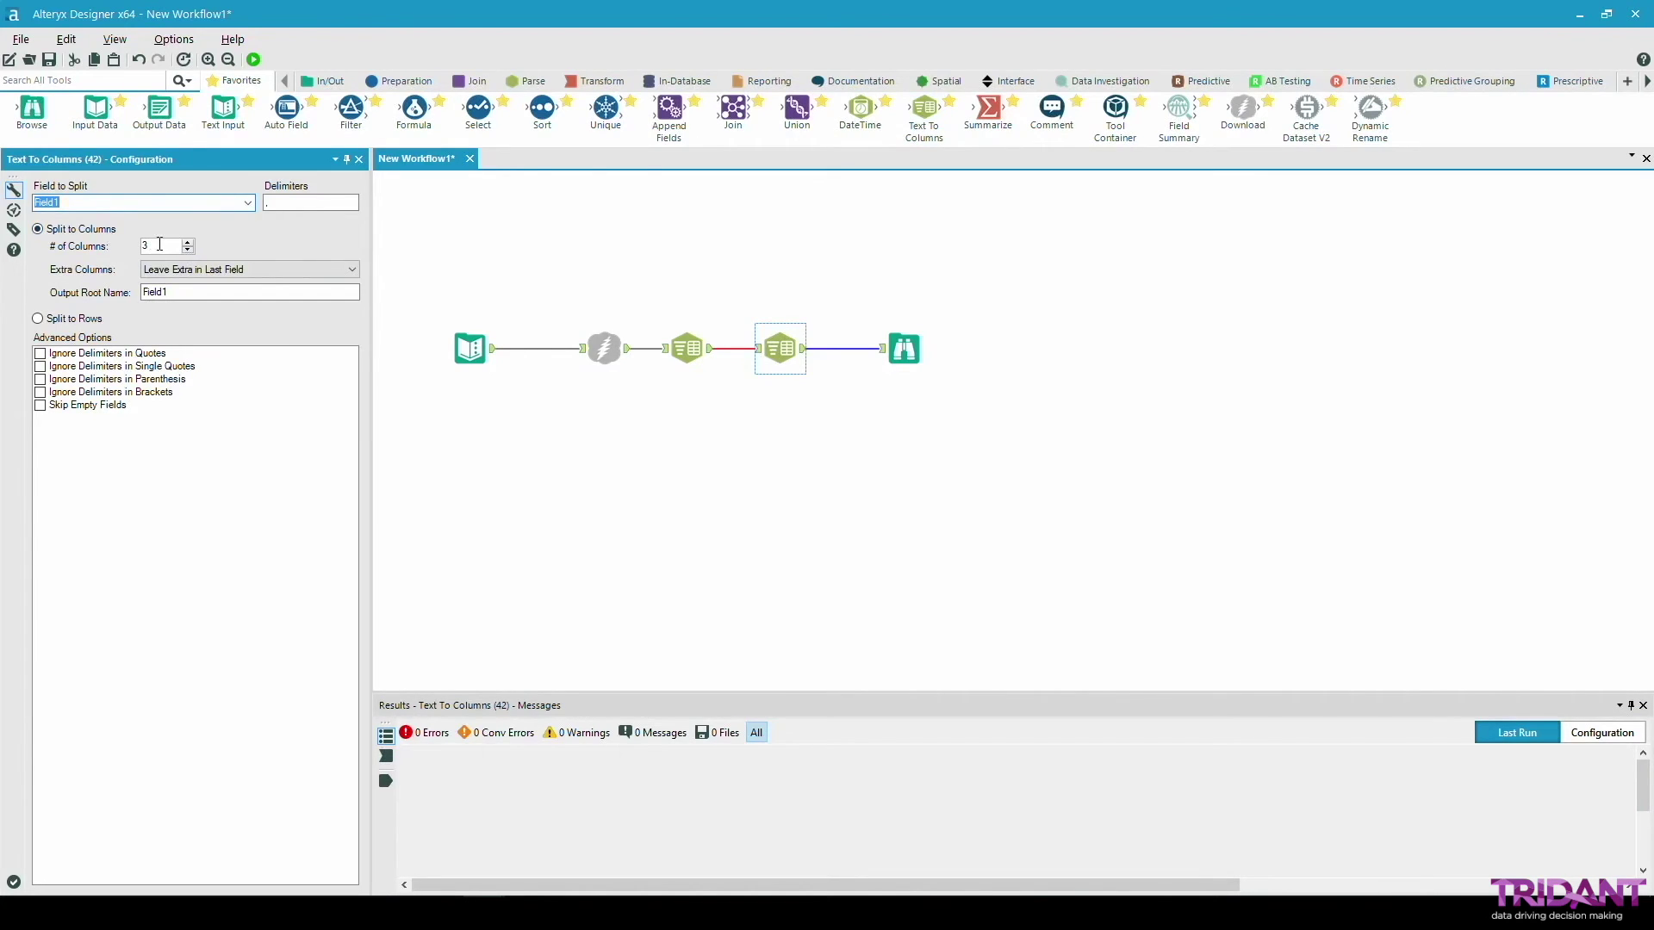
key("Tab")
type("18")
left_click(248, 202)
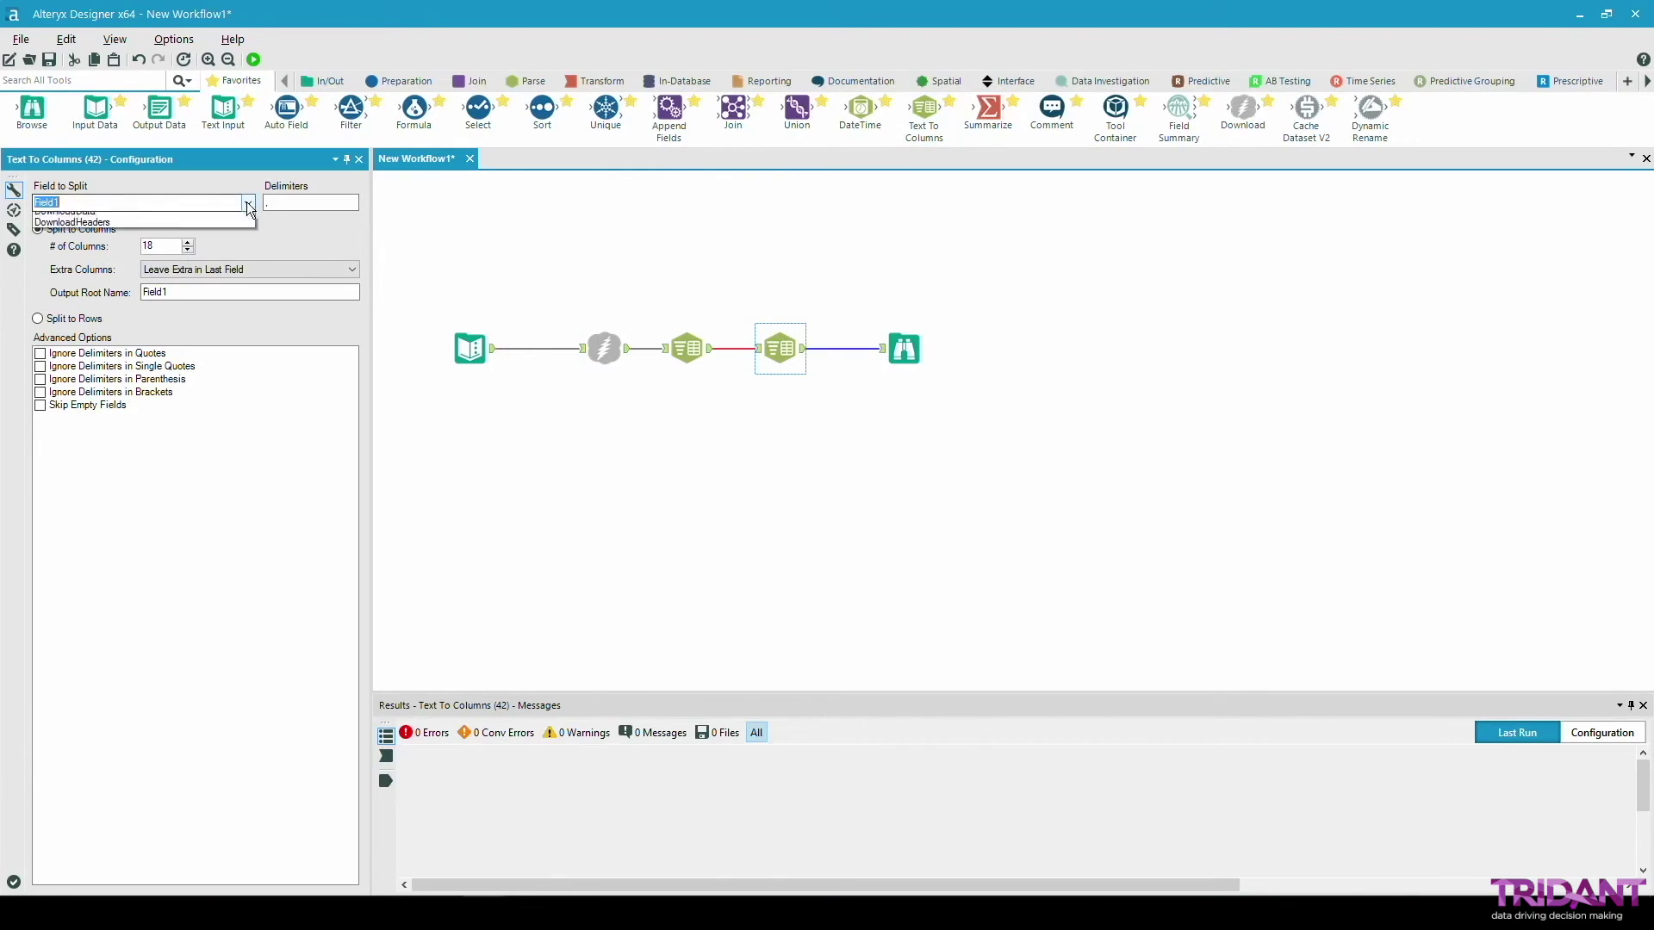
left_click(230, 234)
left_click(319, 203)
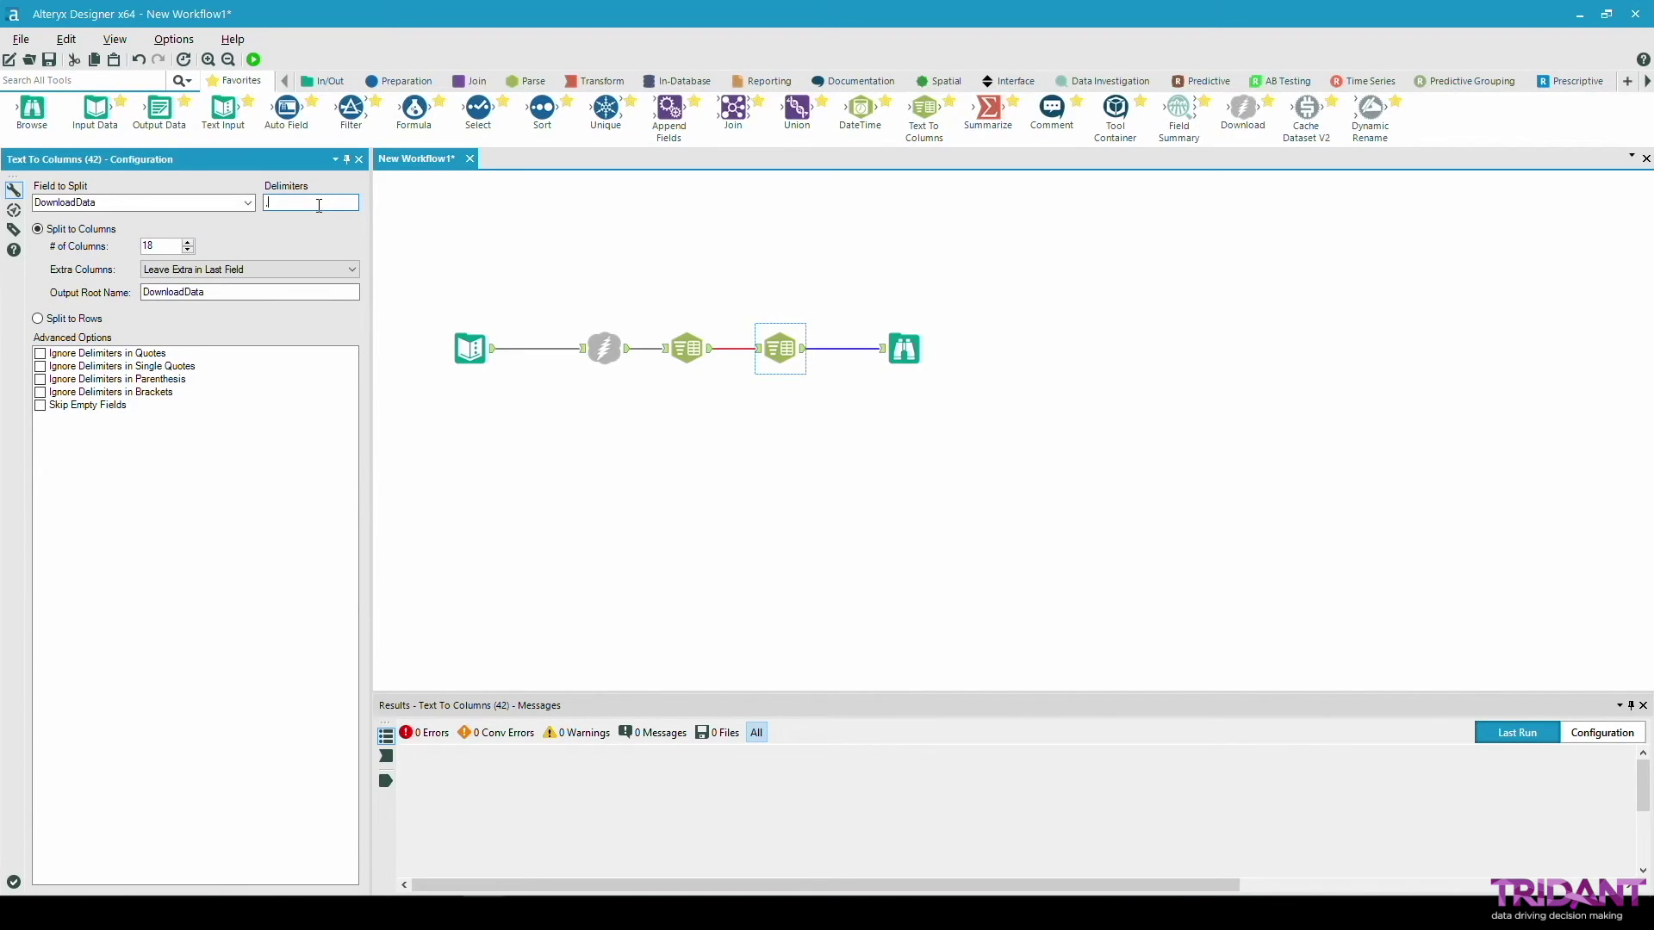
left_click(40, 354)
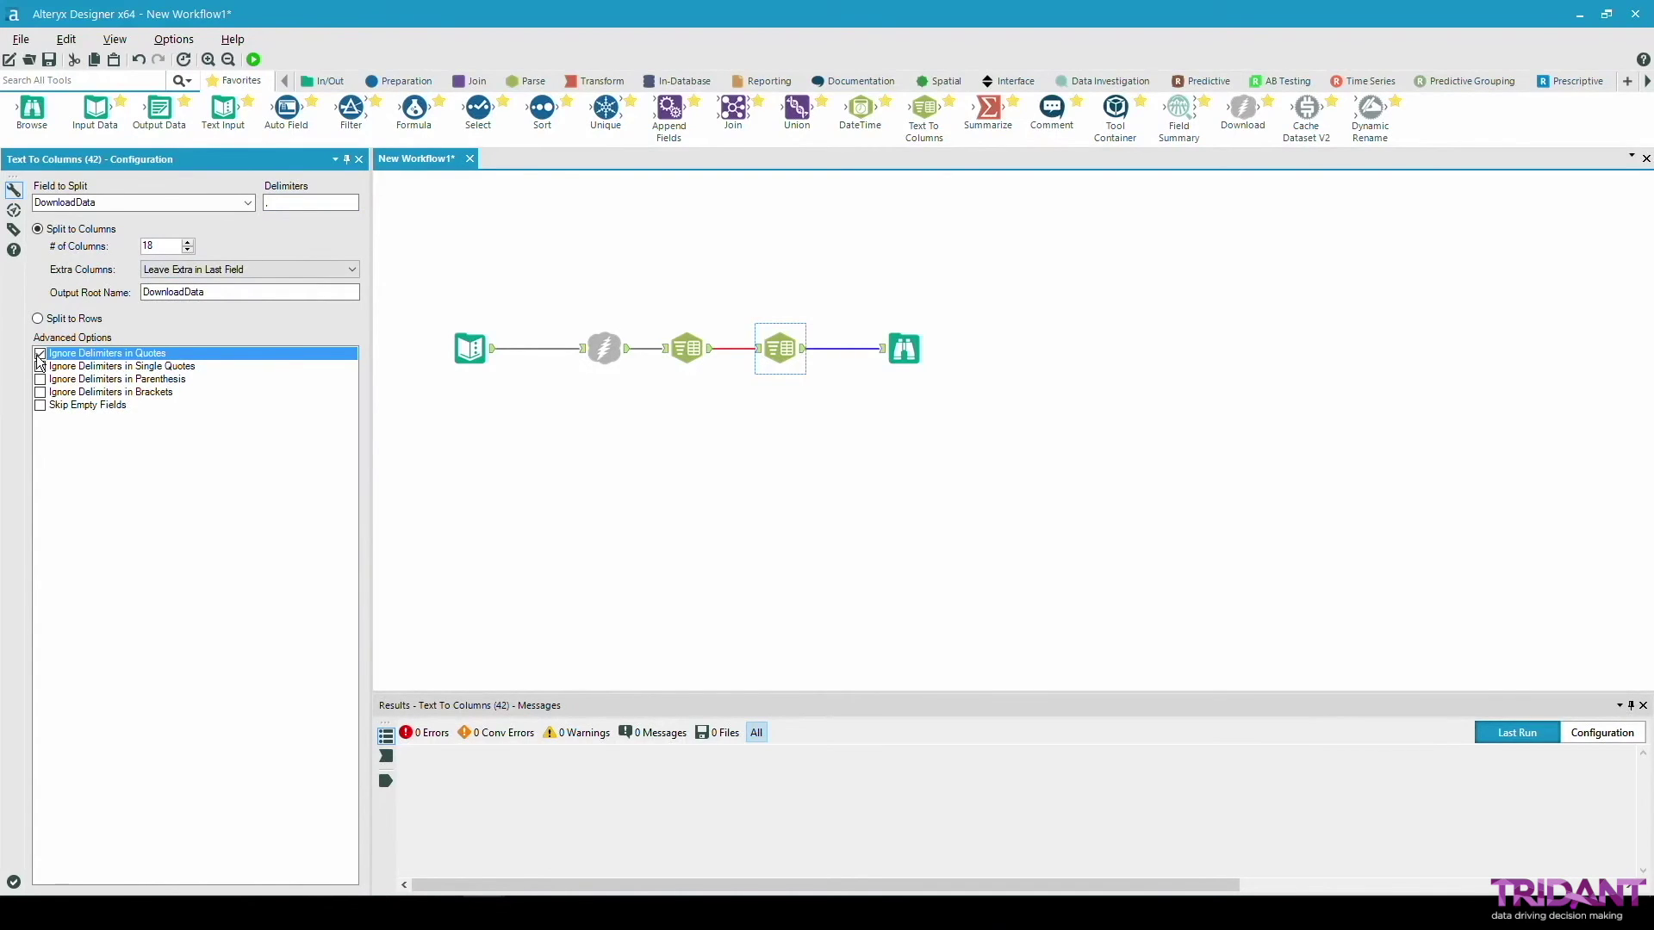
left_click(254, 59)
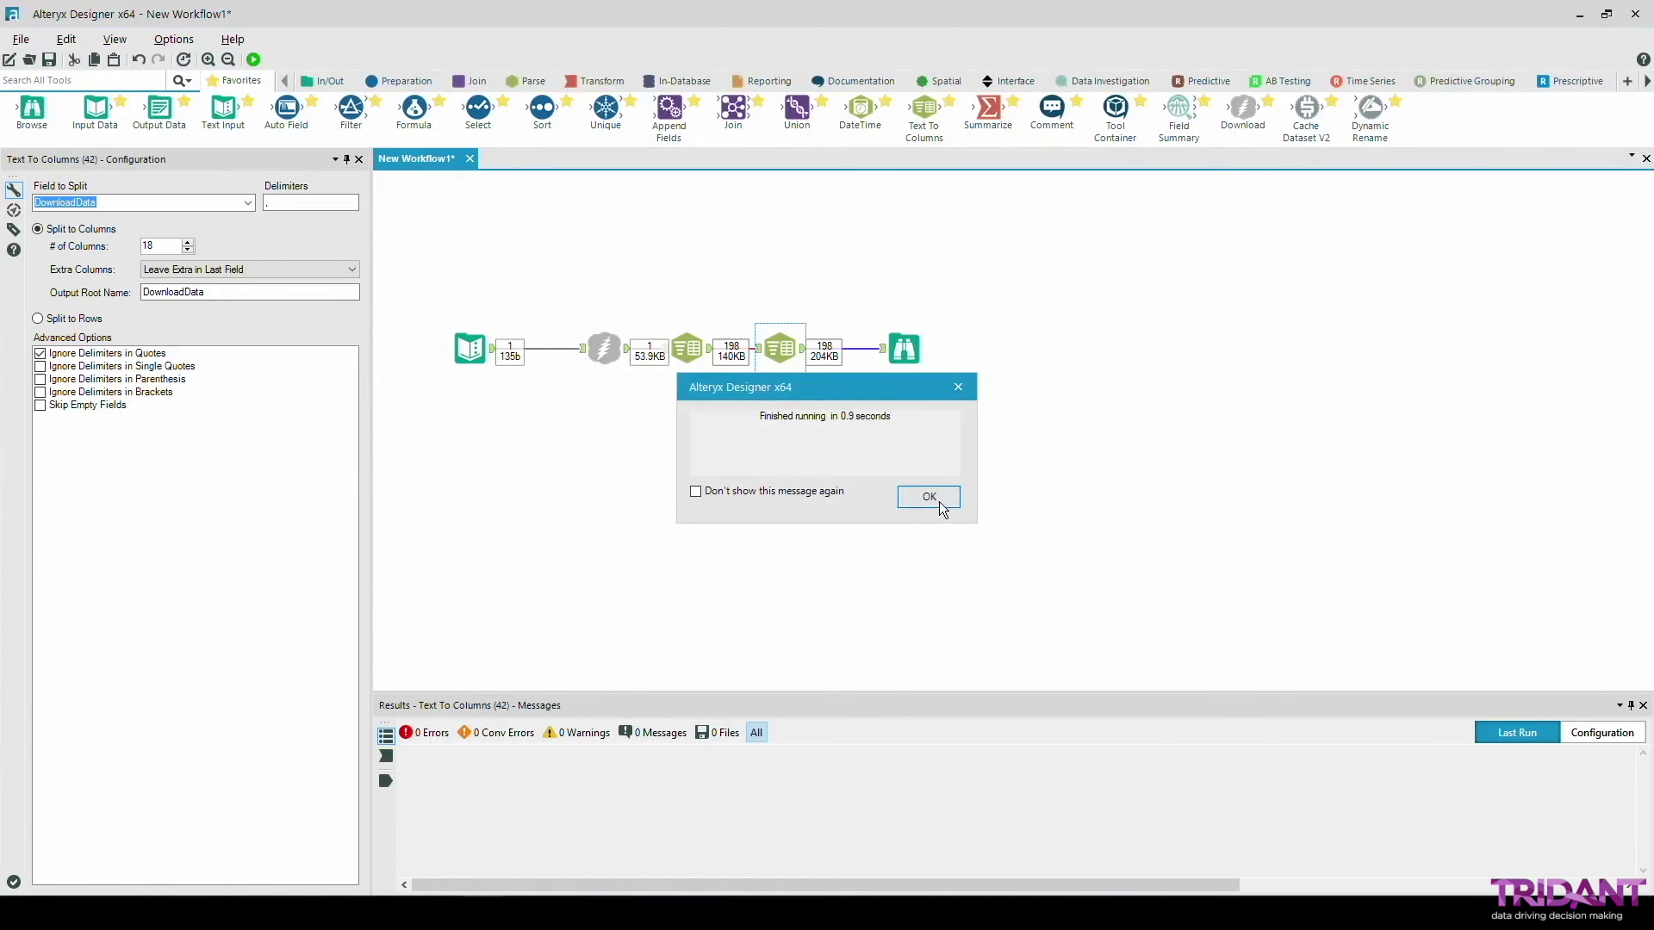
Scroll the 198 split records, checking record 1's School Name and ARIA+ header values.
left_click(929, 498)
left_click_drag(787, 883, 1129, 885)
left_click(758, 809)
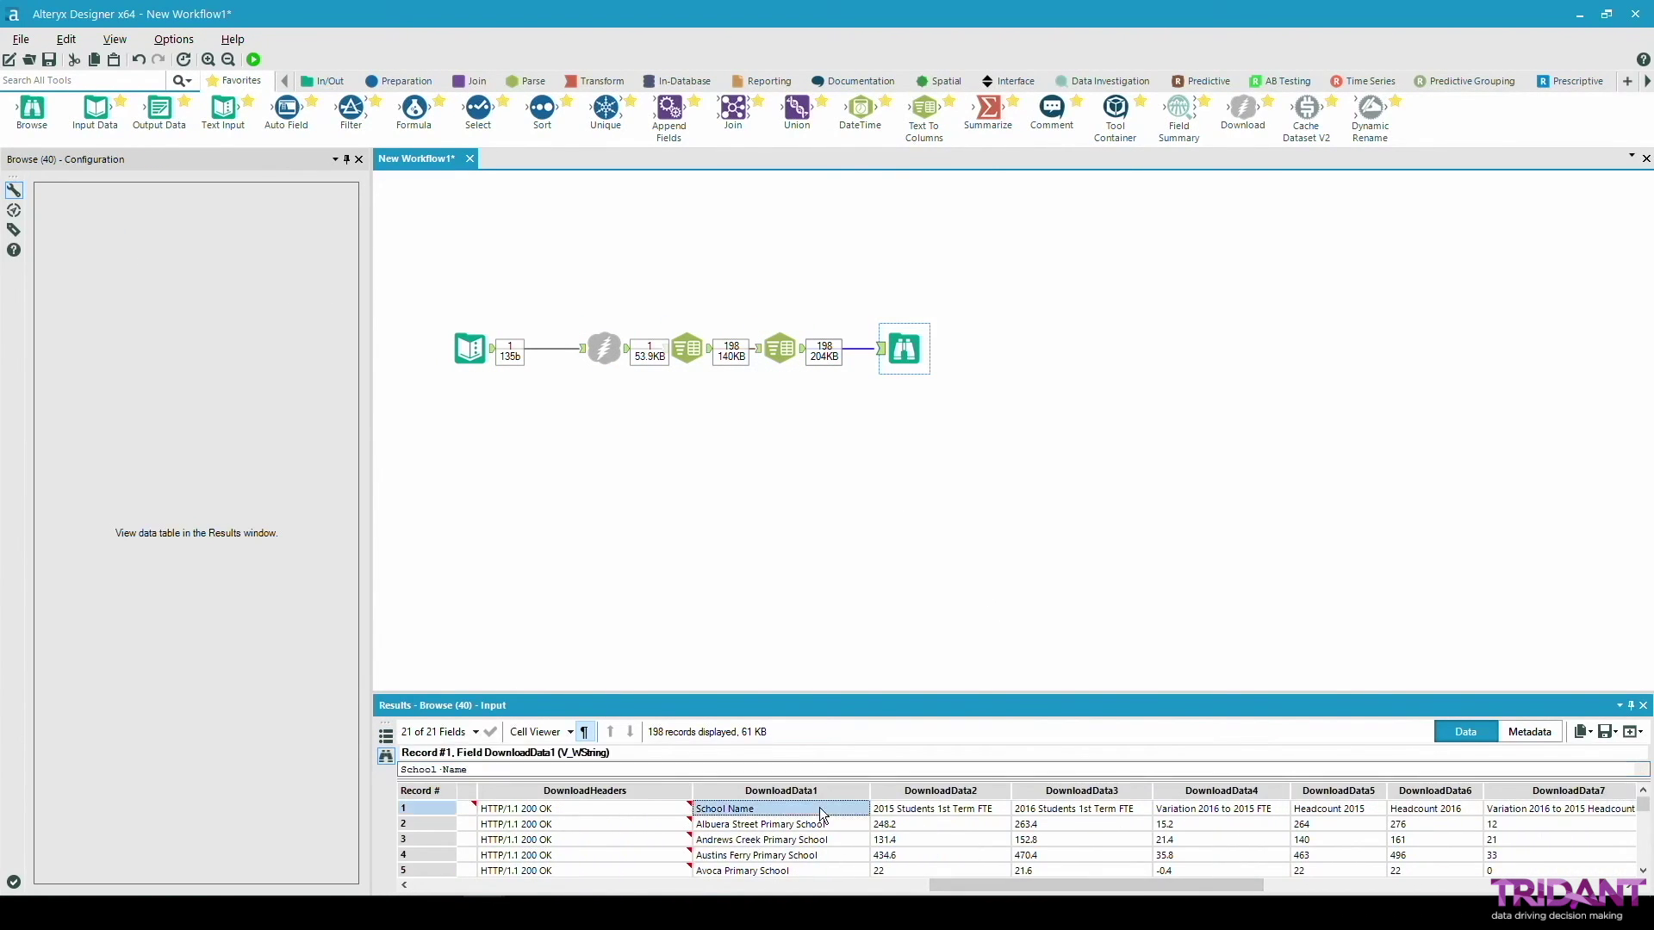
left_click_drag(947, 885, 1308, 885)
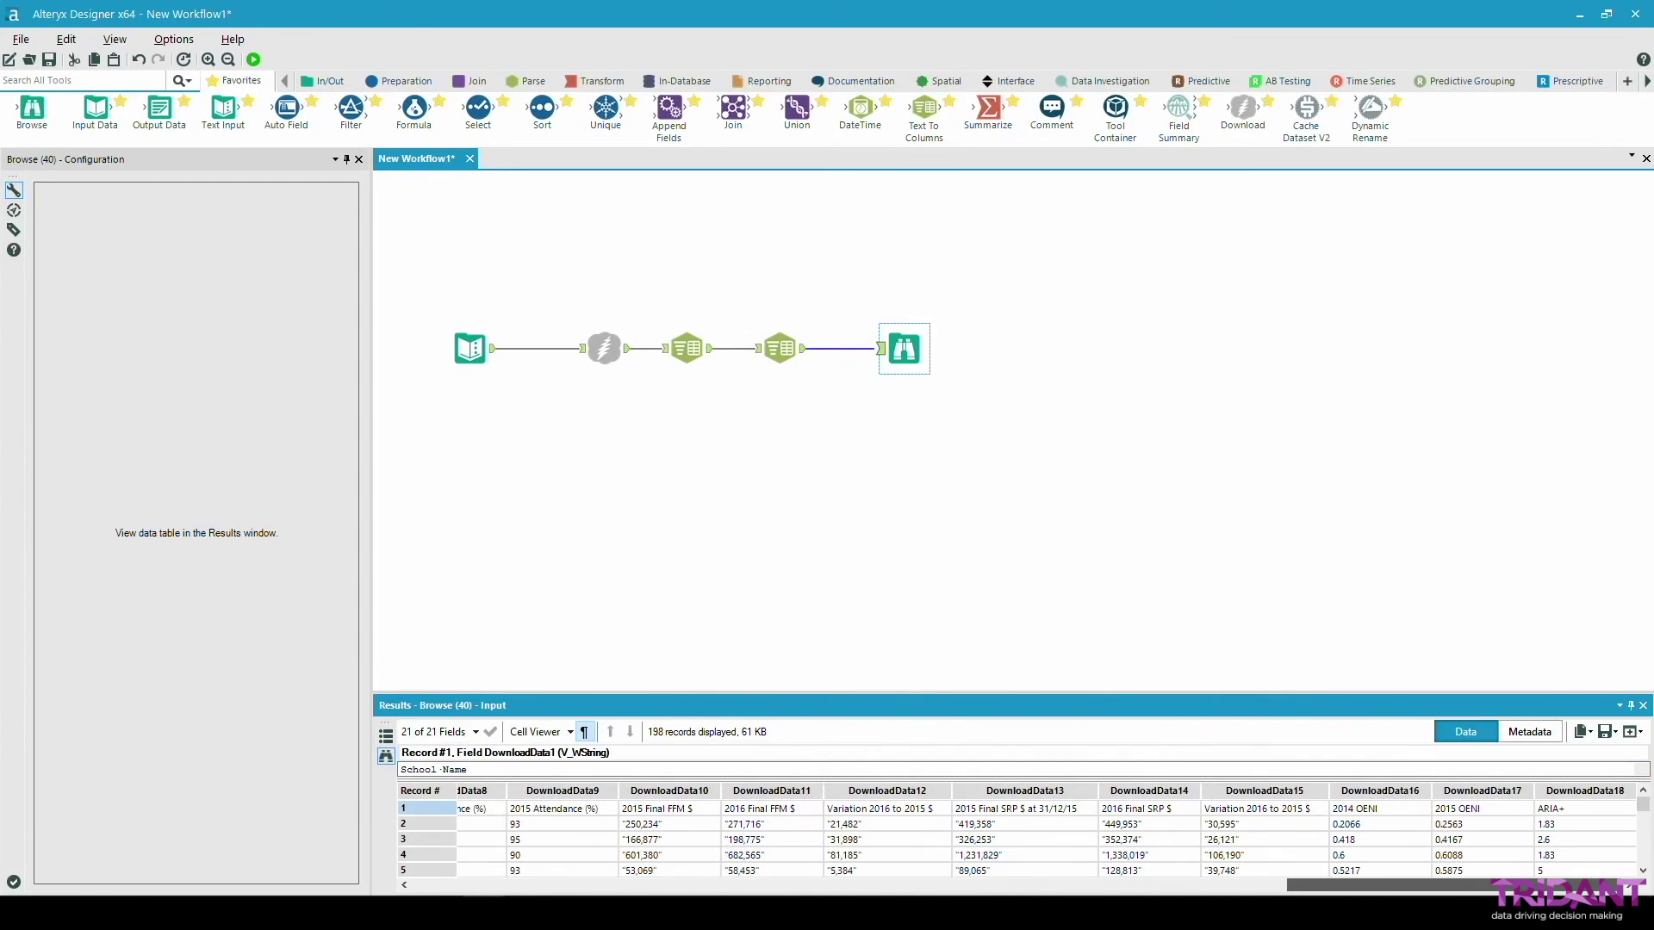
left_click(1580, 809)
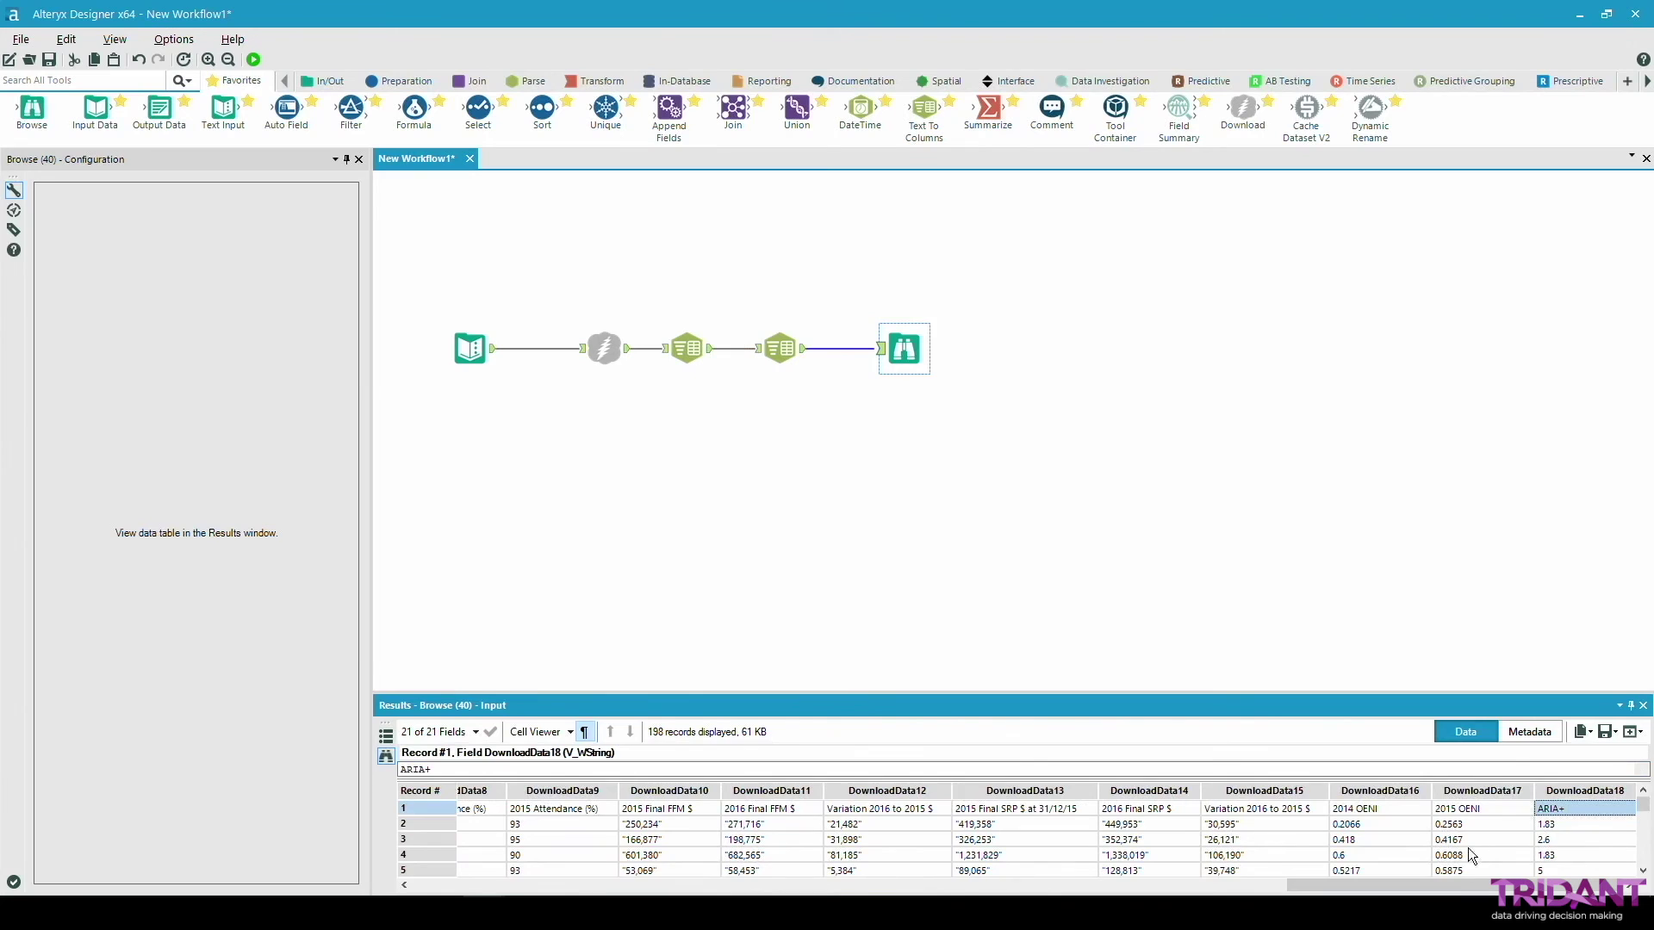
left_click_drag(1466, 881, 1114, 861)
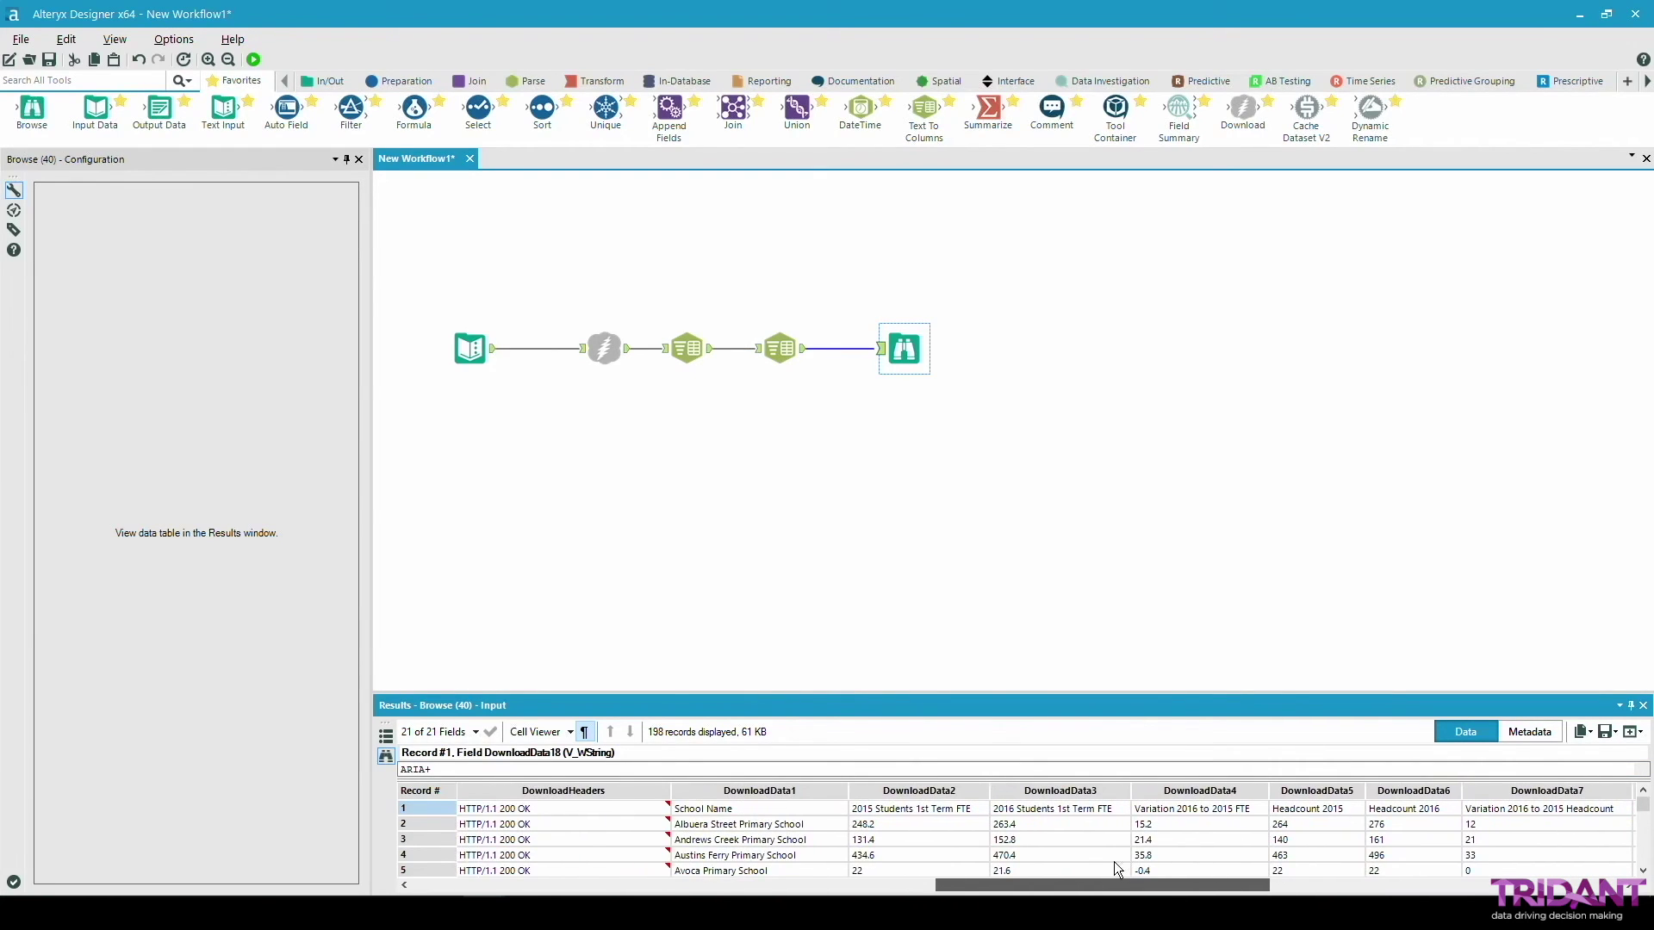
left_click(827, 811)
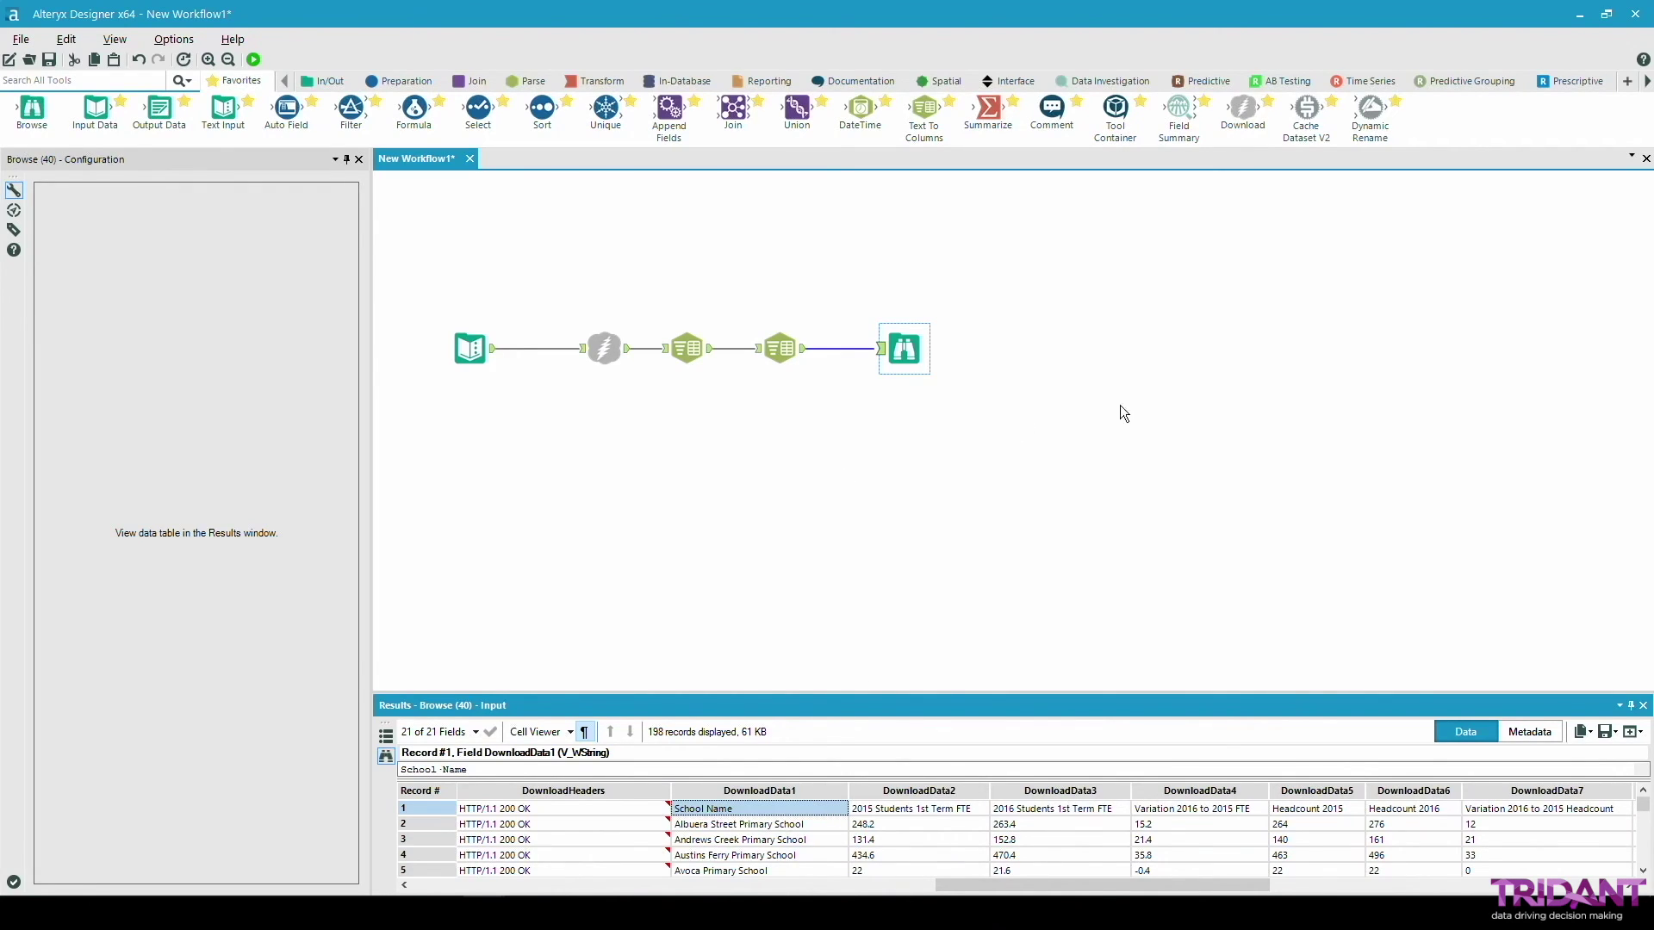
Insert a Dynamic Rename taking names from row 1, excluding Field1, DownloadData, DownloadHeaders, and run.
left_click_drag(1370, 117, 840, 329)
left_click_drag(838, 351, 840, 351)
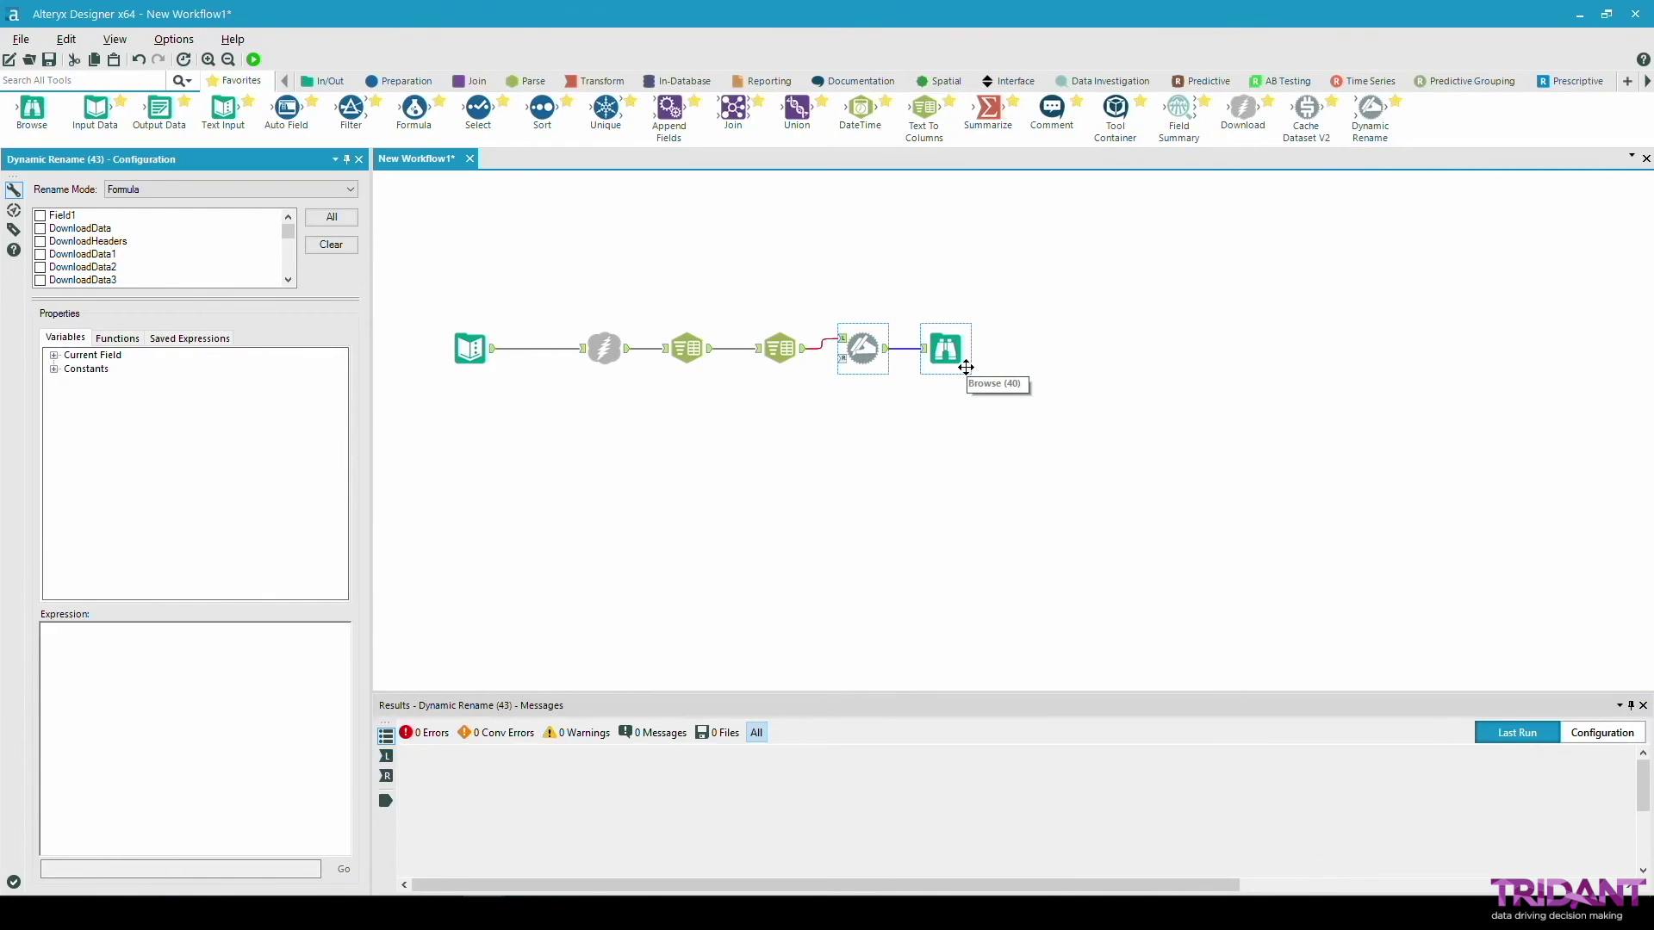
left_click(284, 187)
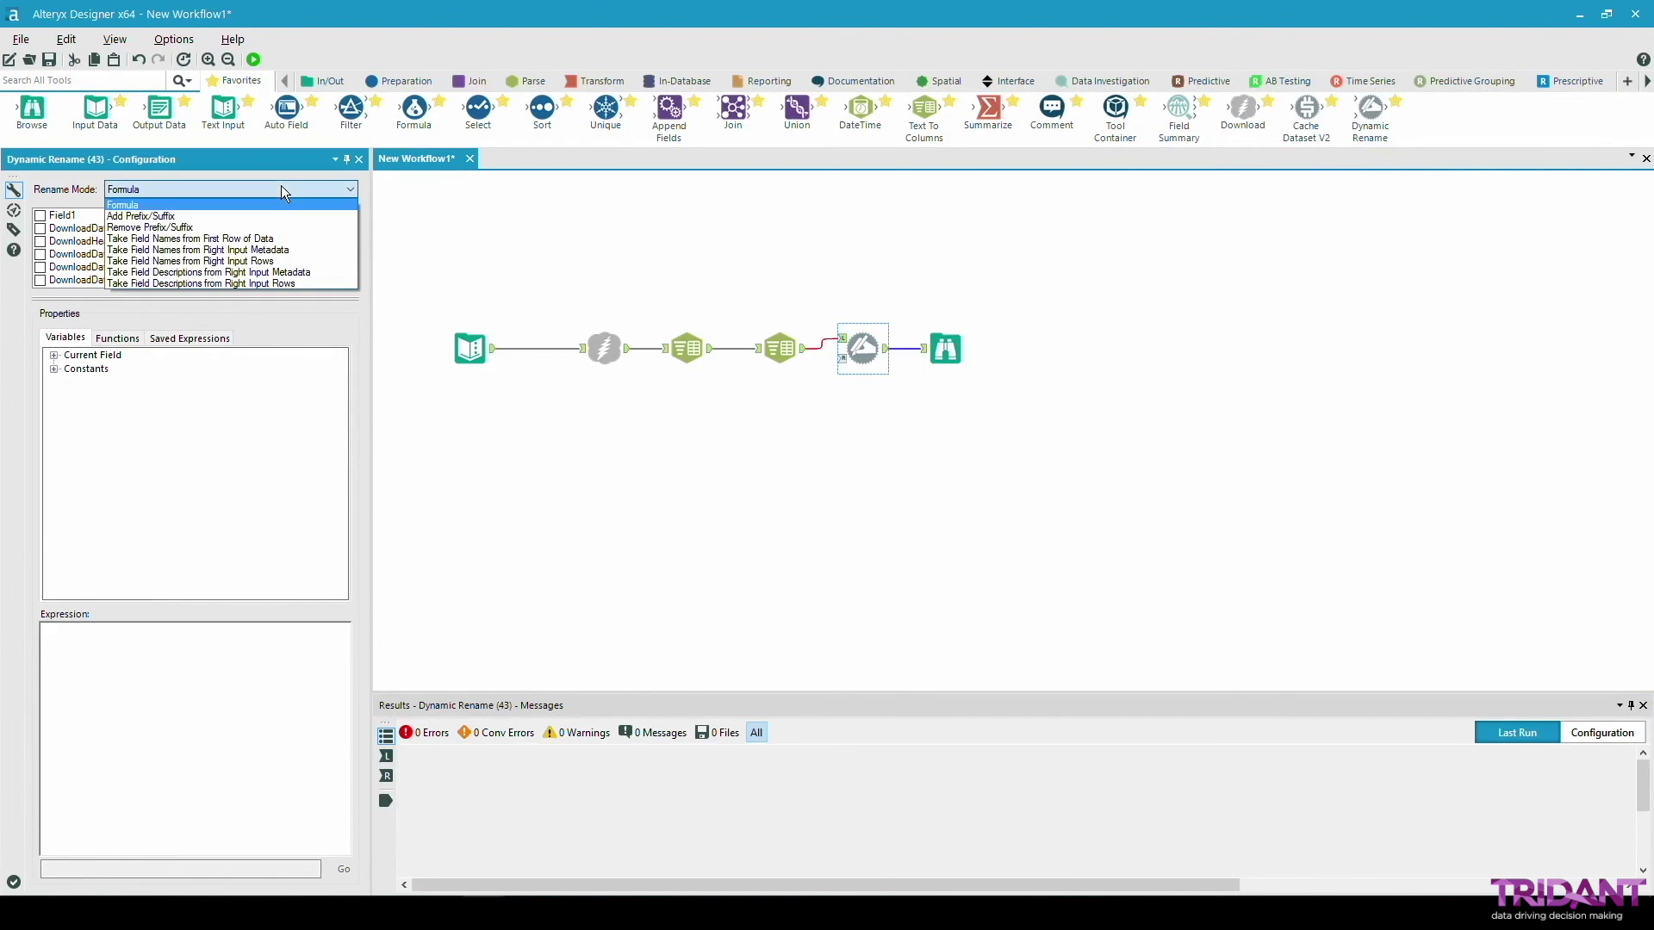
left_click(302, 239)
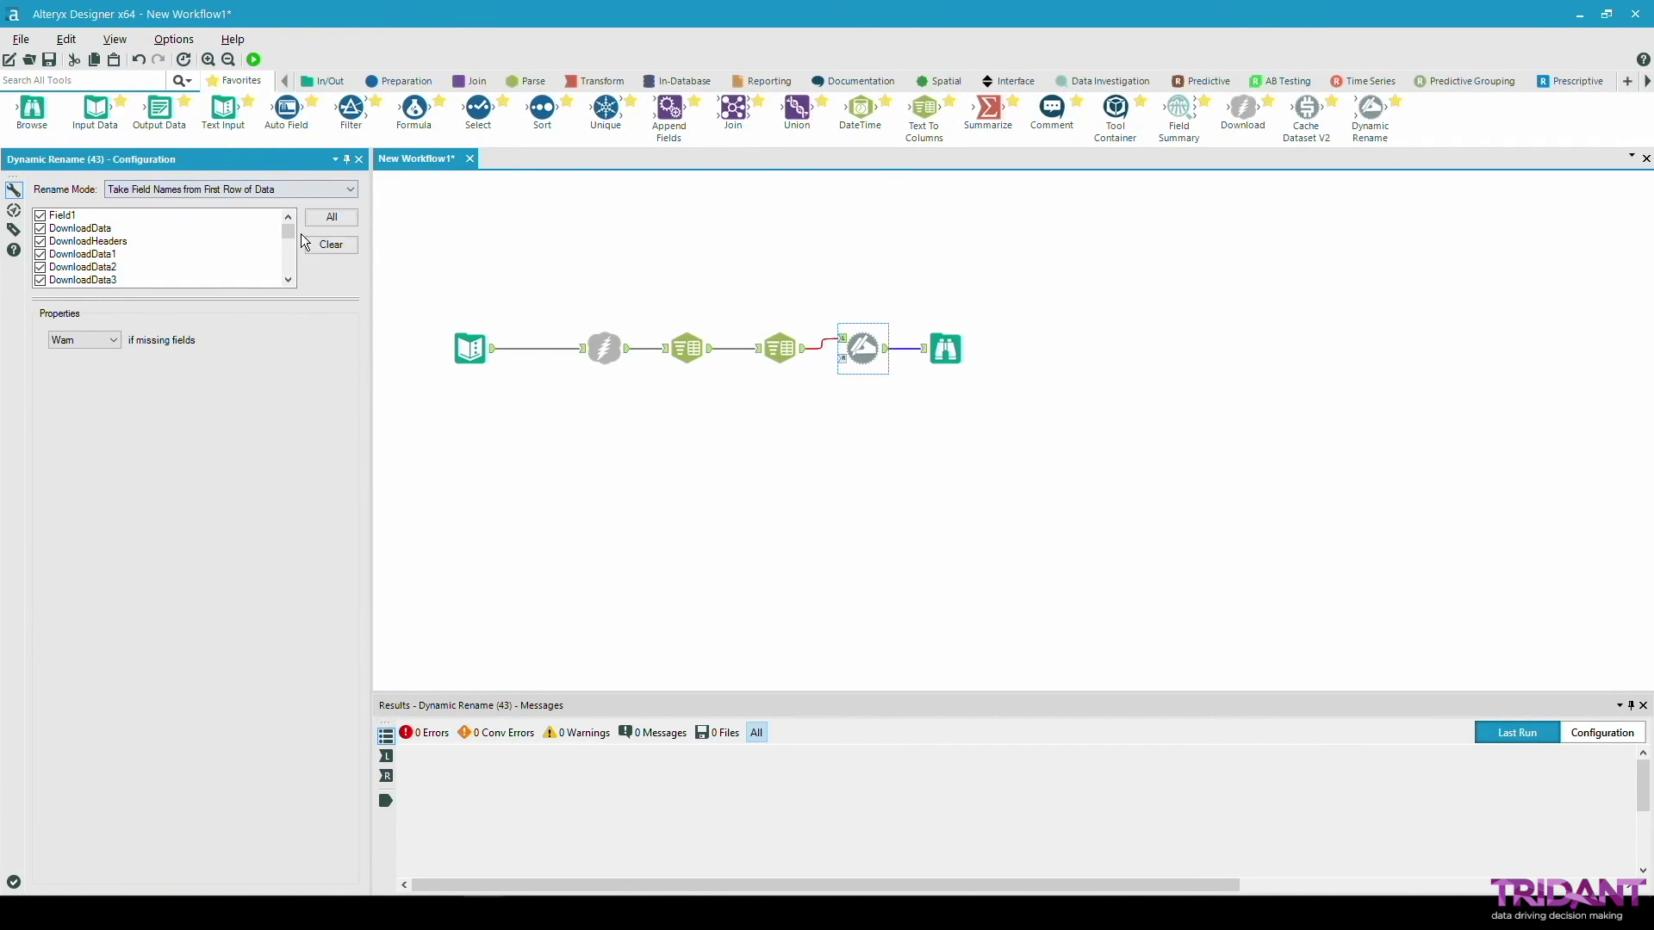
left_click(40, 215)
left_click(40, 229)
left_click(40, 241)
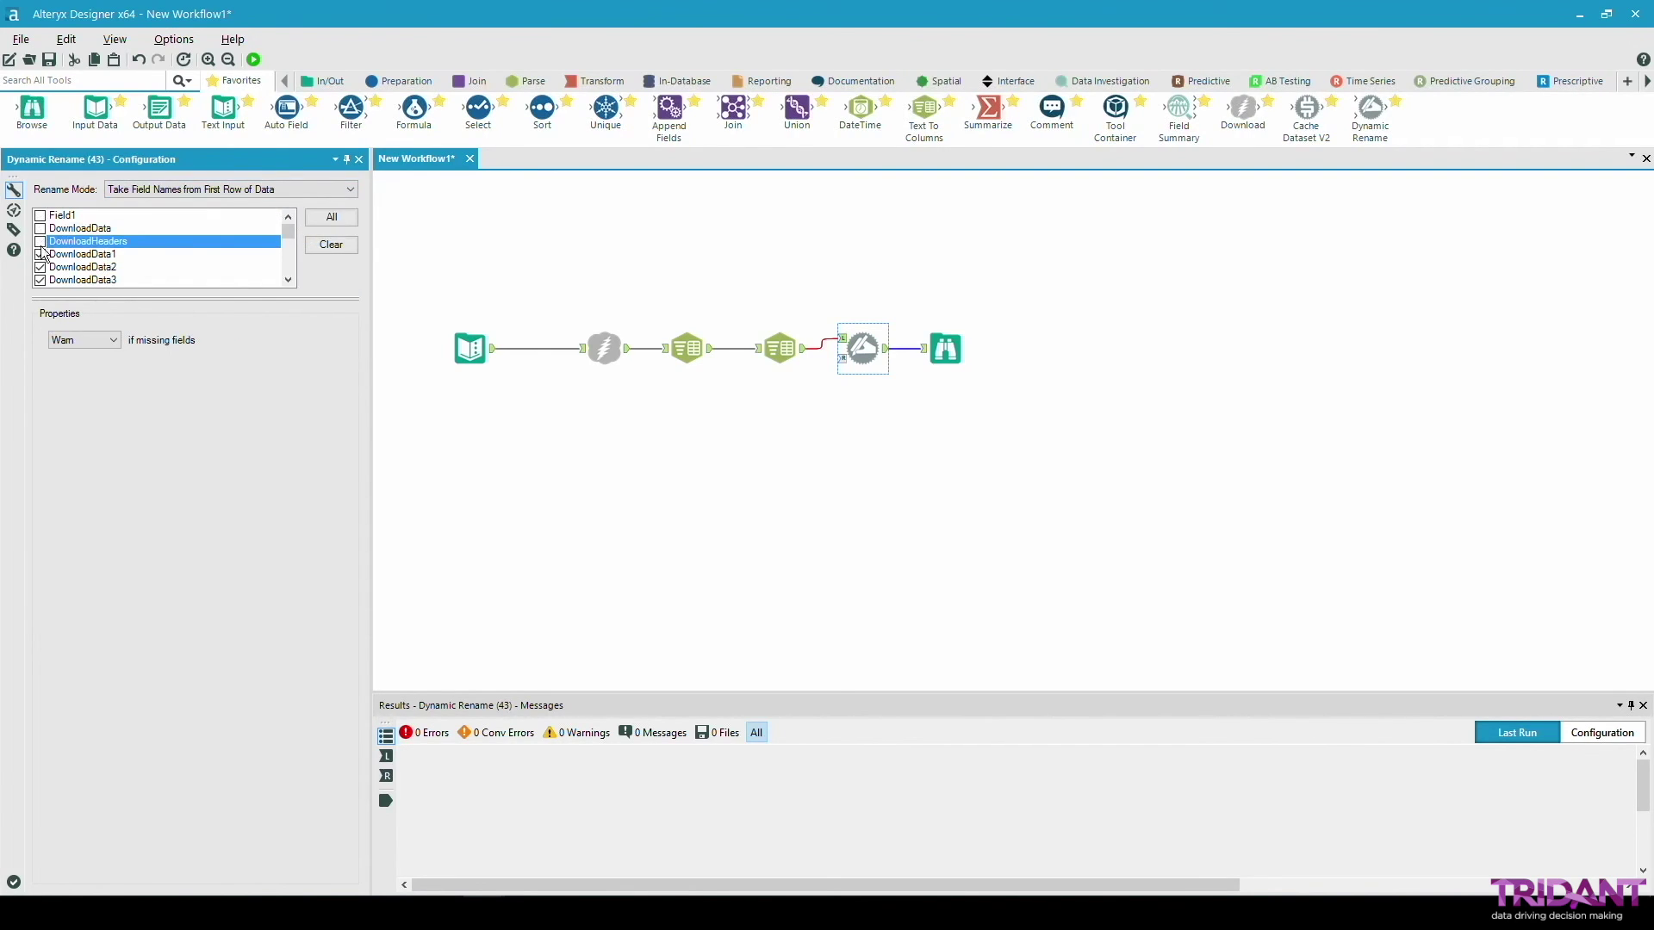
left_click(255, 61)
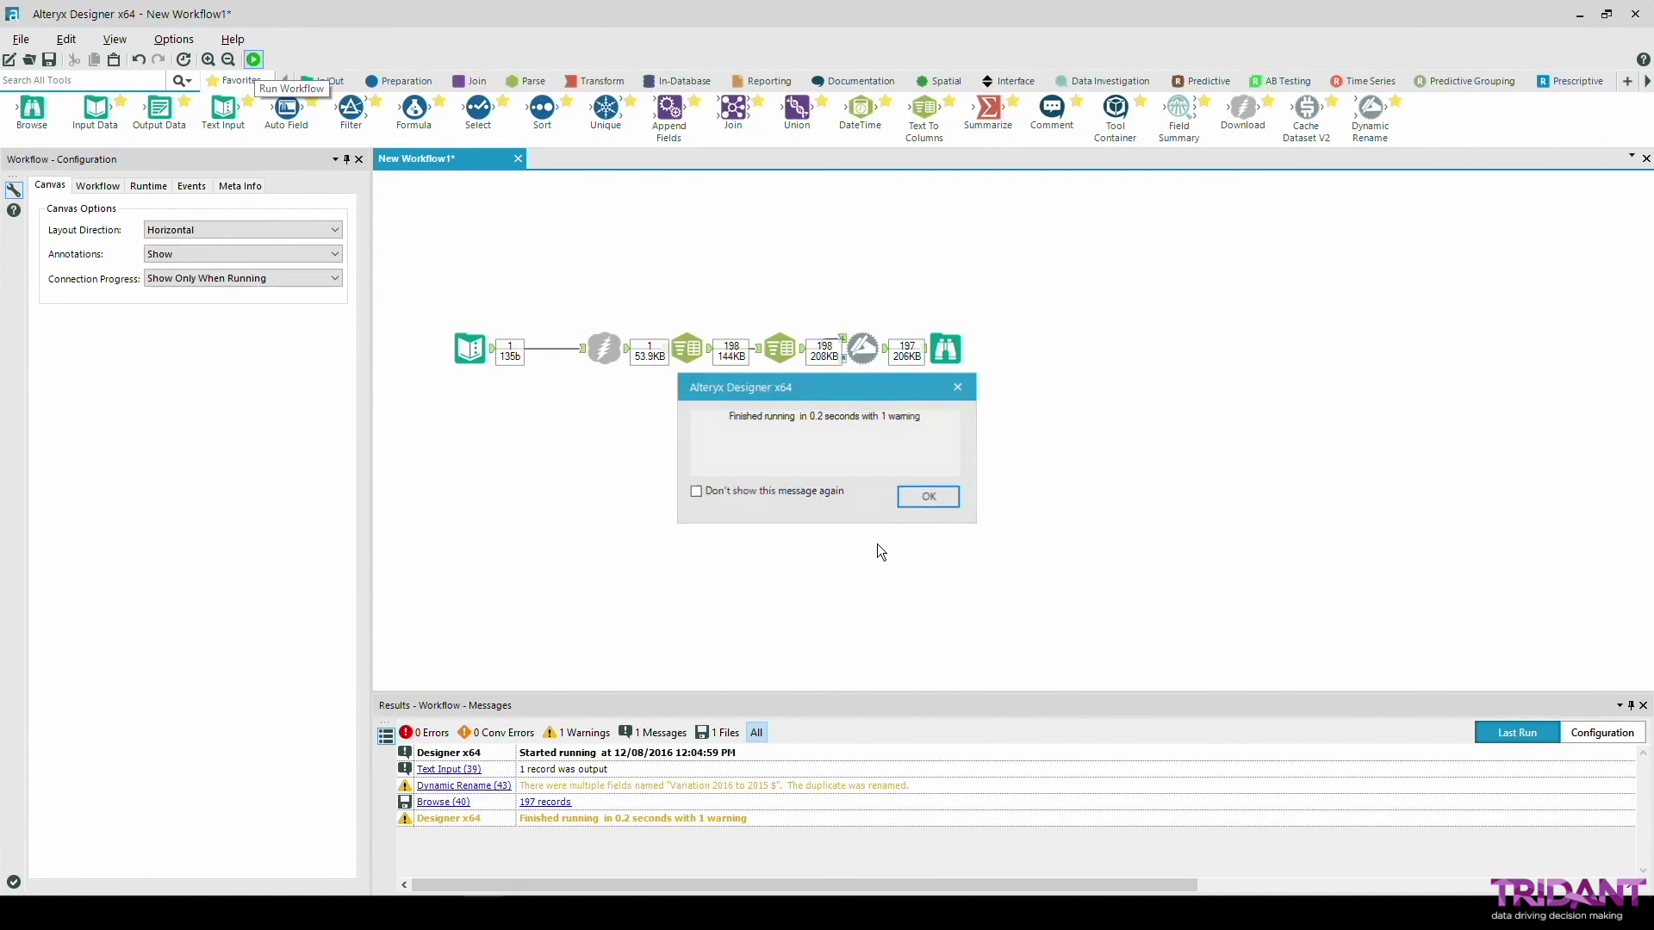
Check the renamed School Name and 2015 Students 1st Term FTE columns, then move Browse right.
left_click(925, 494)
left_click(946, 349)
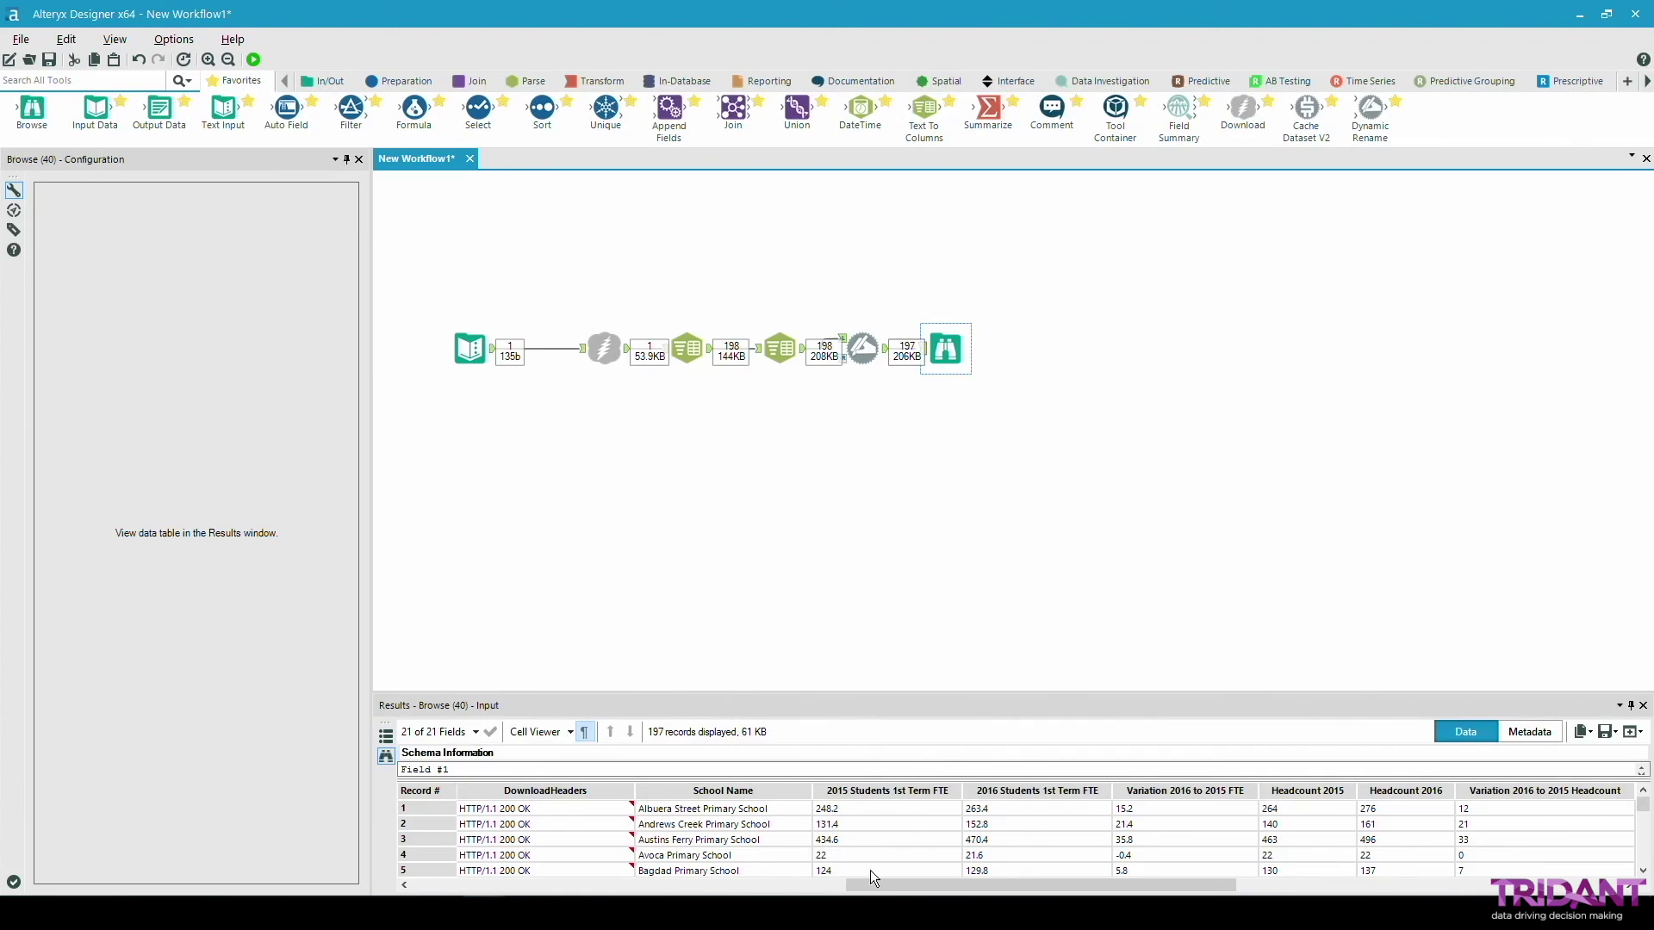
mouse_move(870, 885)
left_mouse_down()
mouse_move(963, 885)
mouse_move(795, 886)
mouse_move(868, 885)
left_mouse_up()
left_click(730, 806)
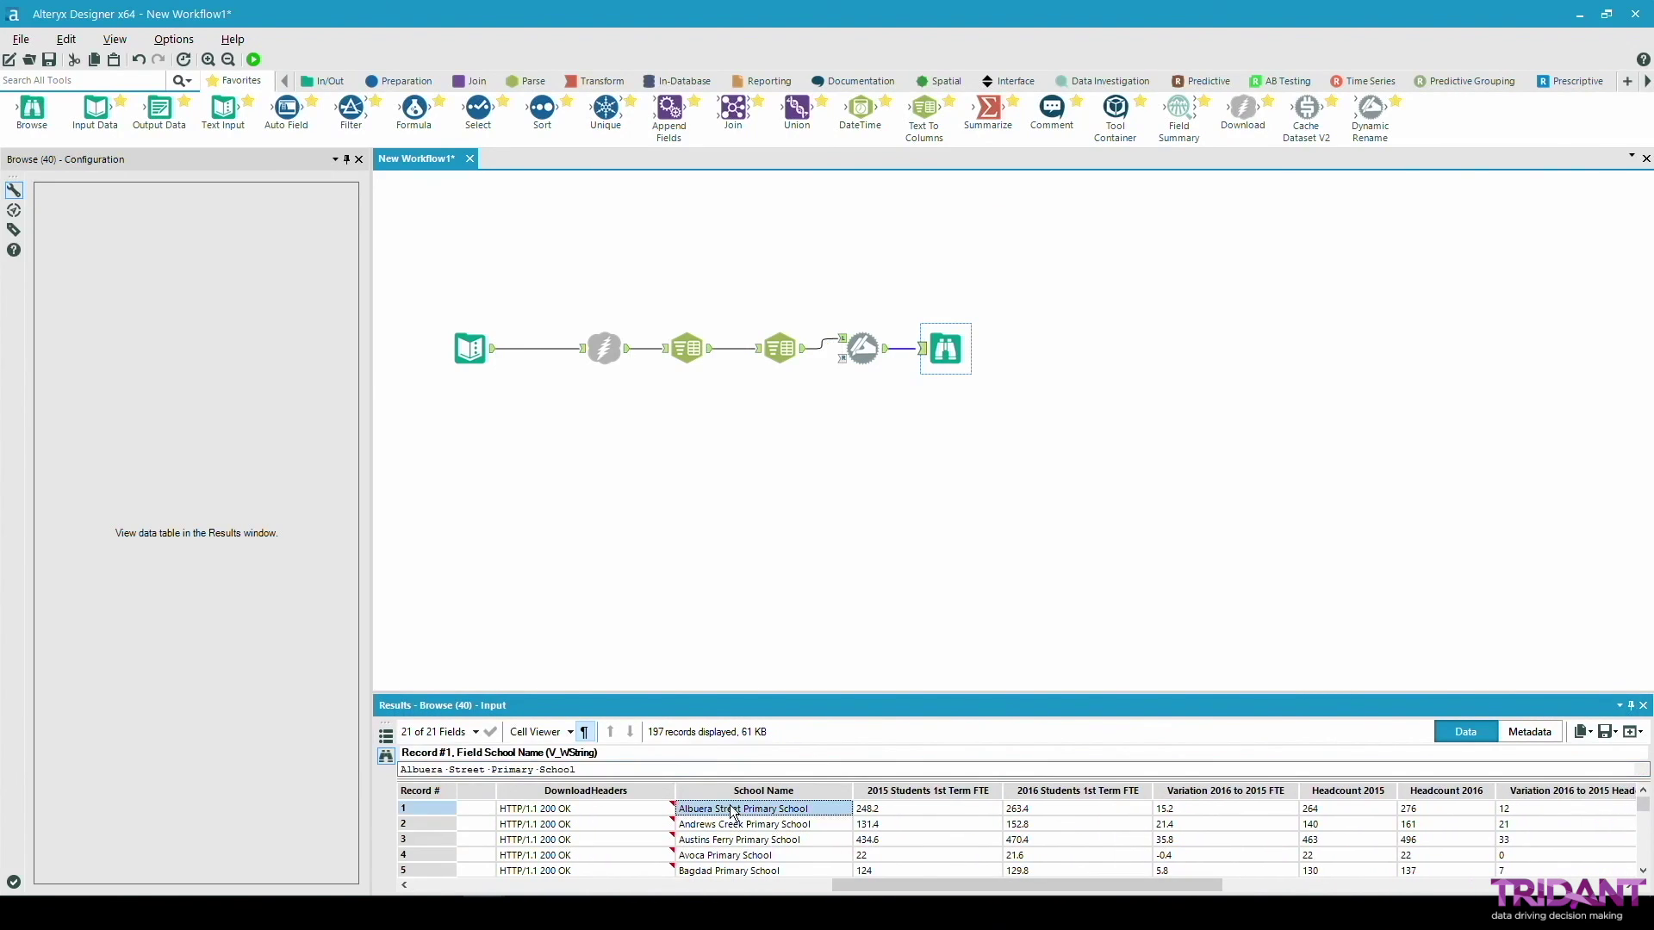
left_click(896, 814)
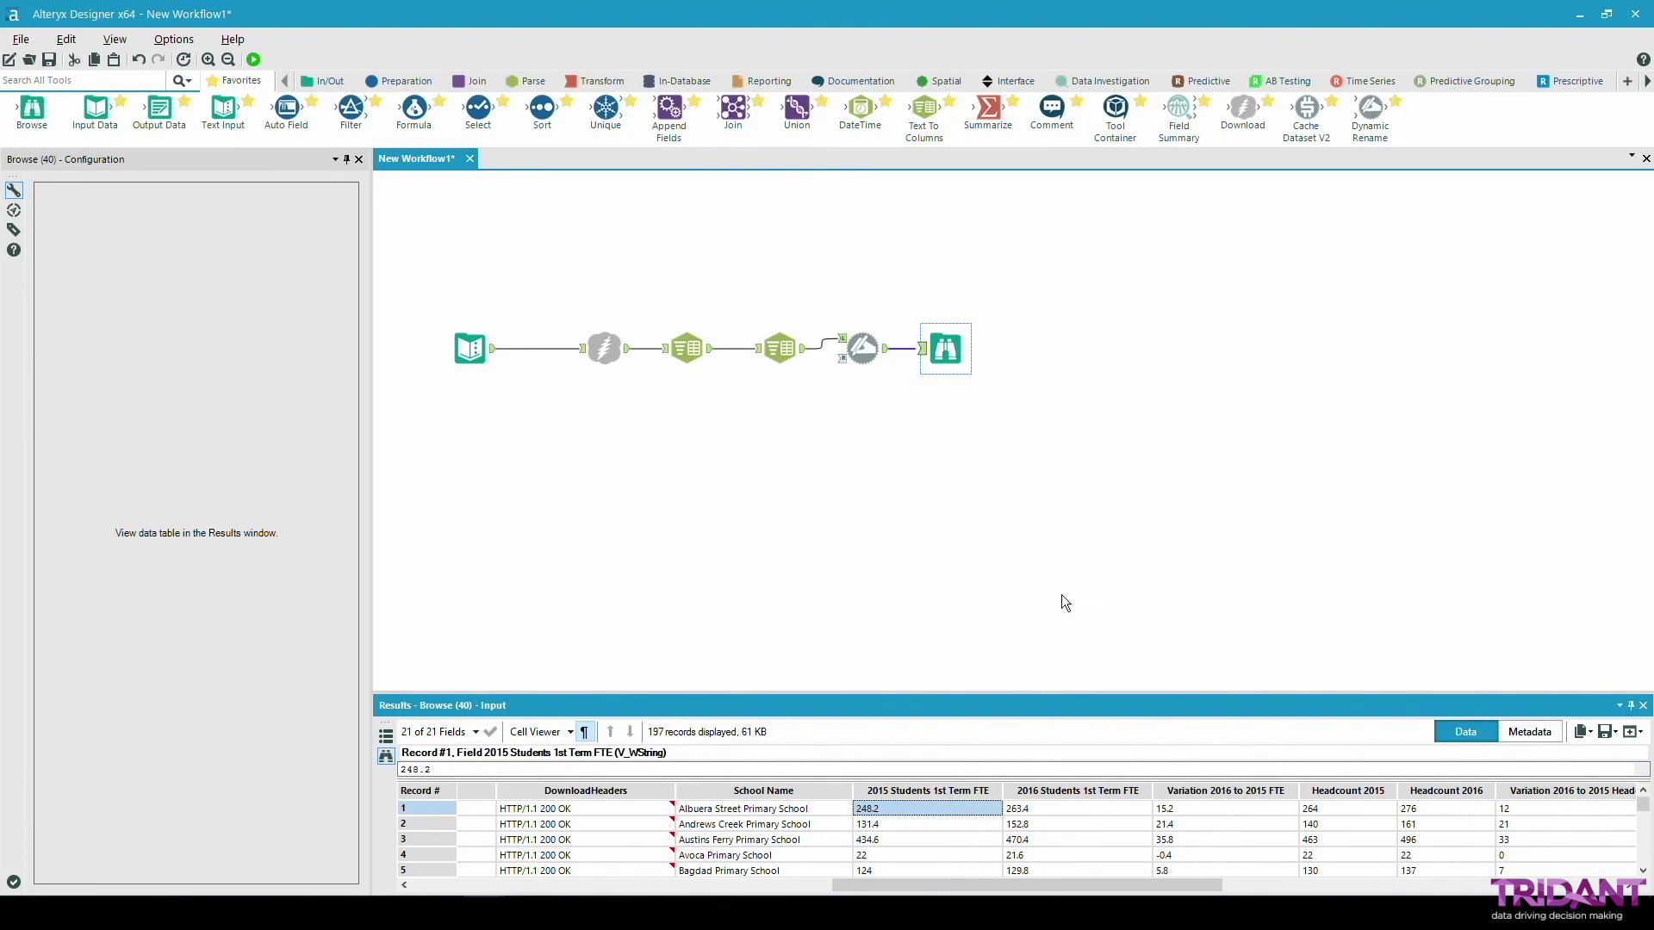
left_click_drag(945, 352, 1090, 352)
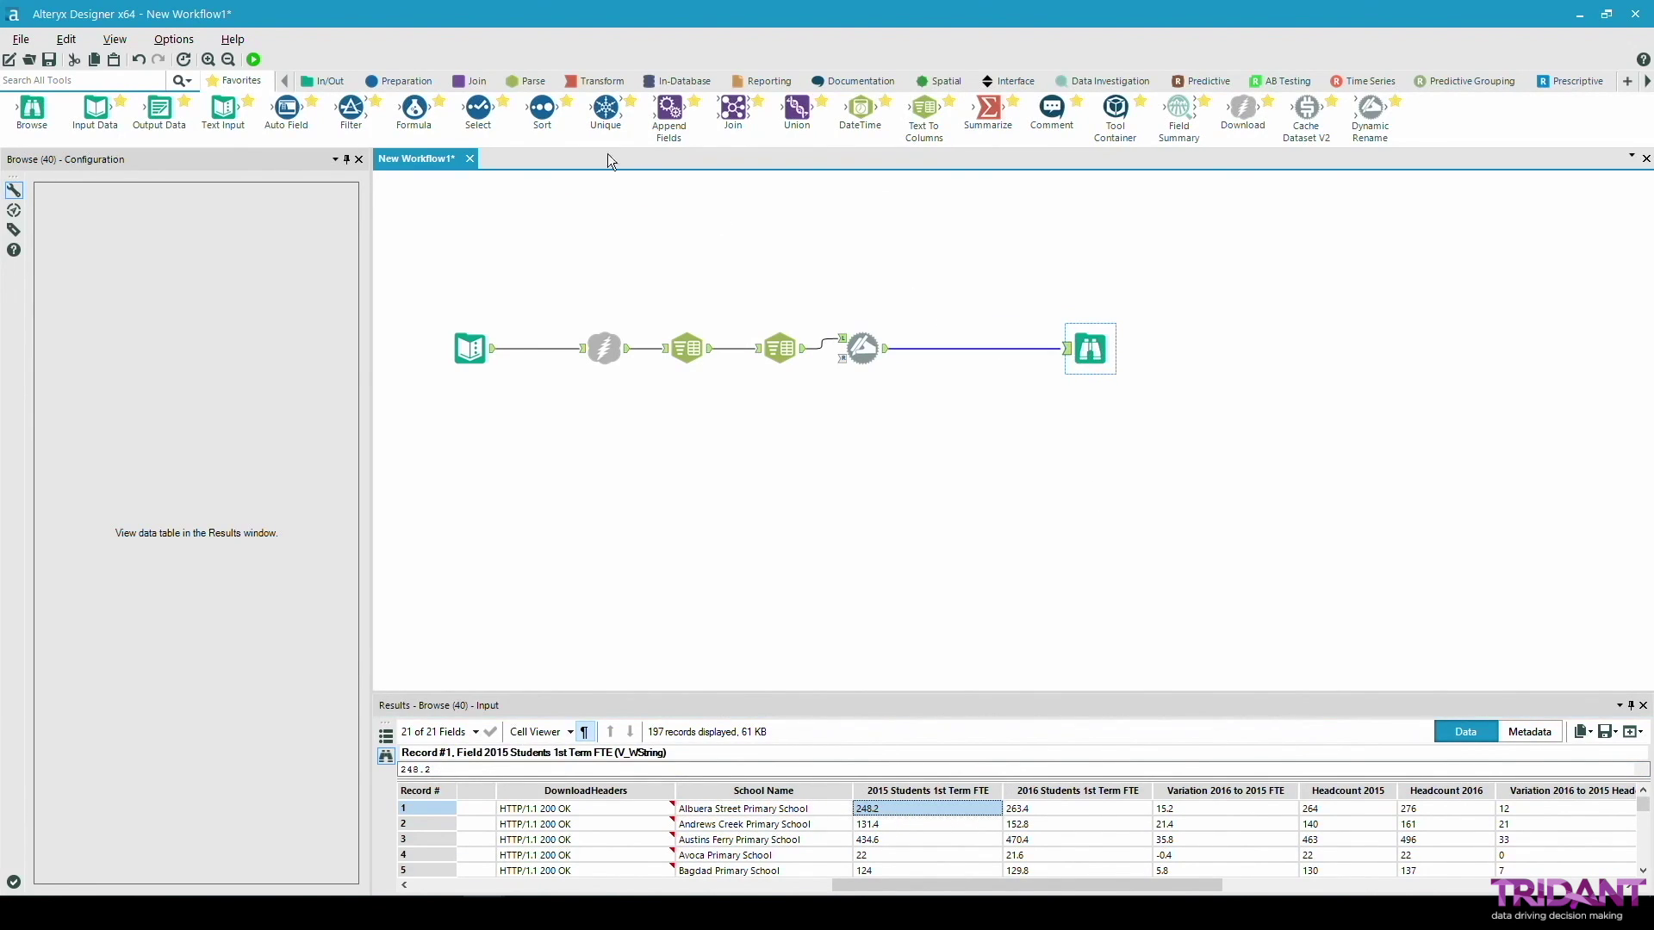
Insert a Select tool before Browse that drops Field1, DownloadData and DownloadHeaders.
left_click_drag(478, 108, 977, 348)
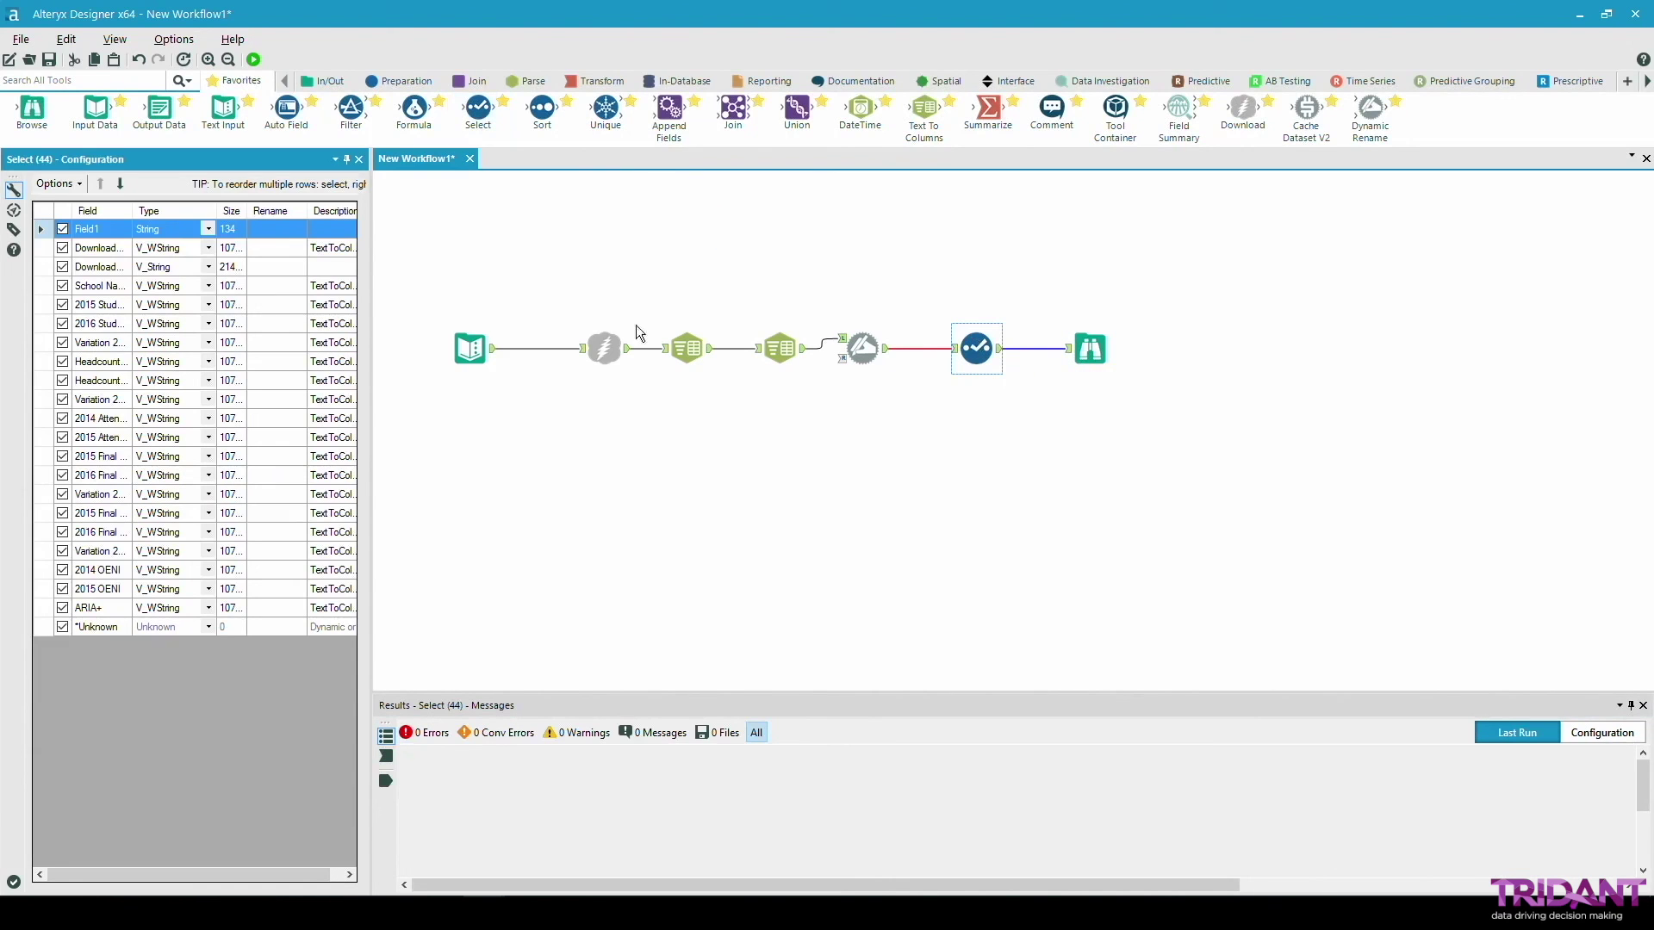
left_click(62, 230)
left_click(62, 248)
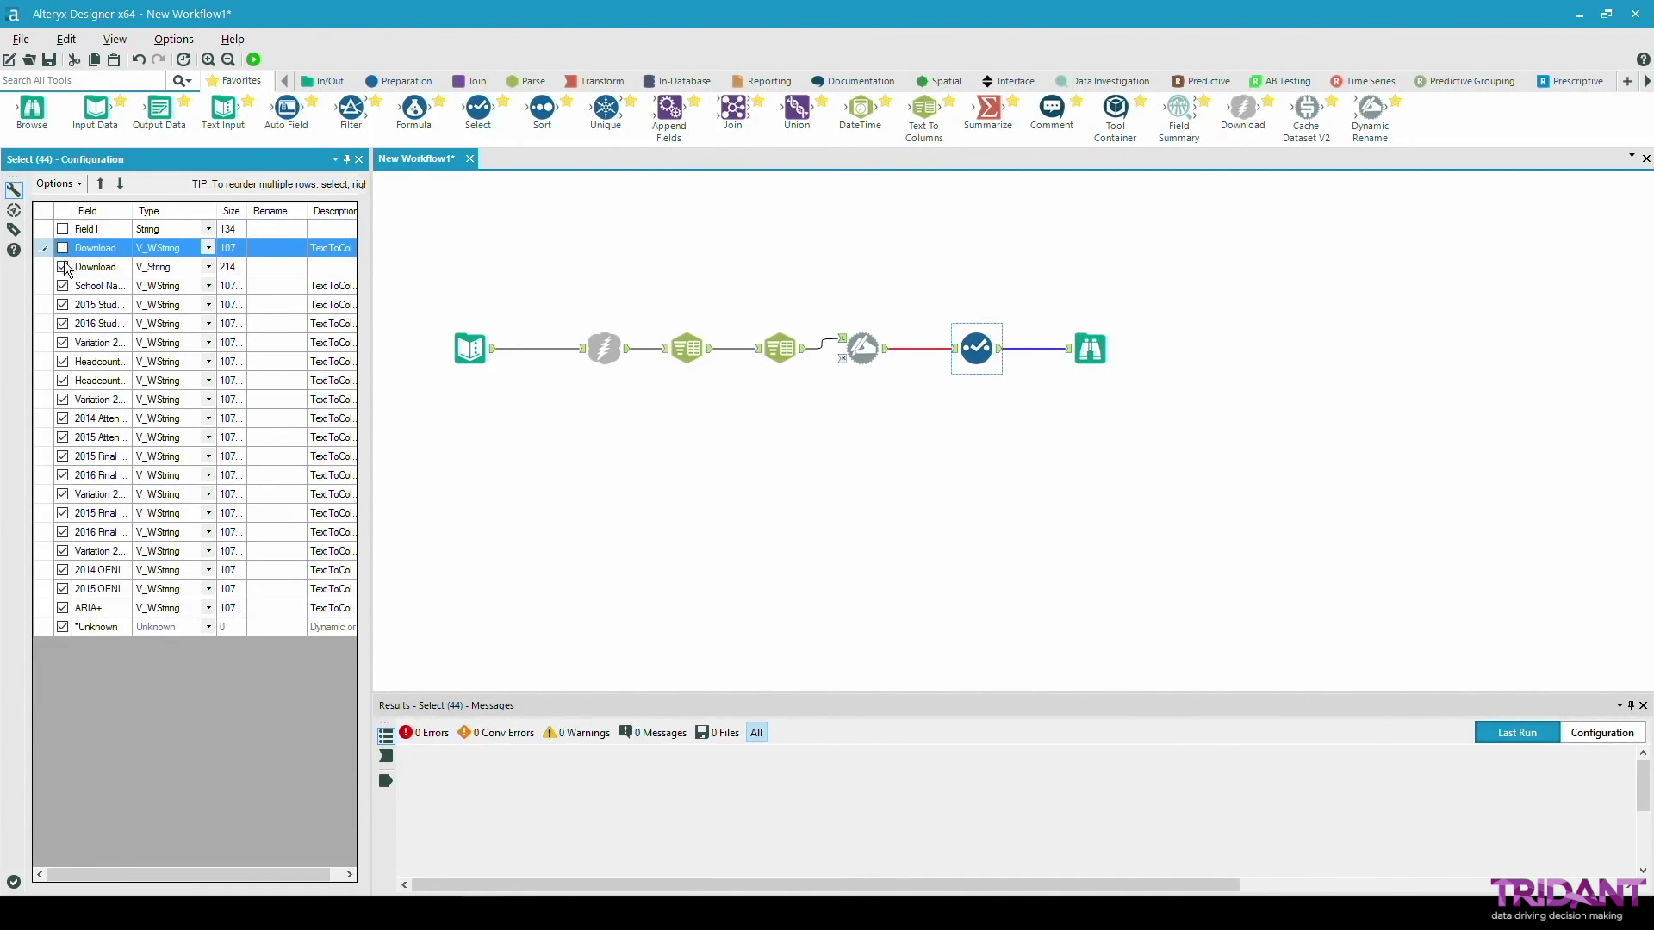
left_click(63, 267)
Rerun the workflow and browse the cleaned 18-field, 197-record table.
left_click(253, 58)
left_click(929, 497)
left_click(1090, 349)
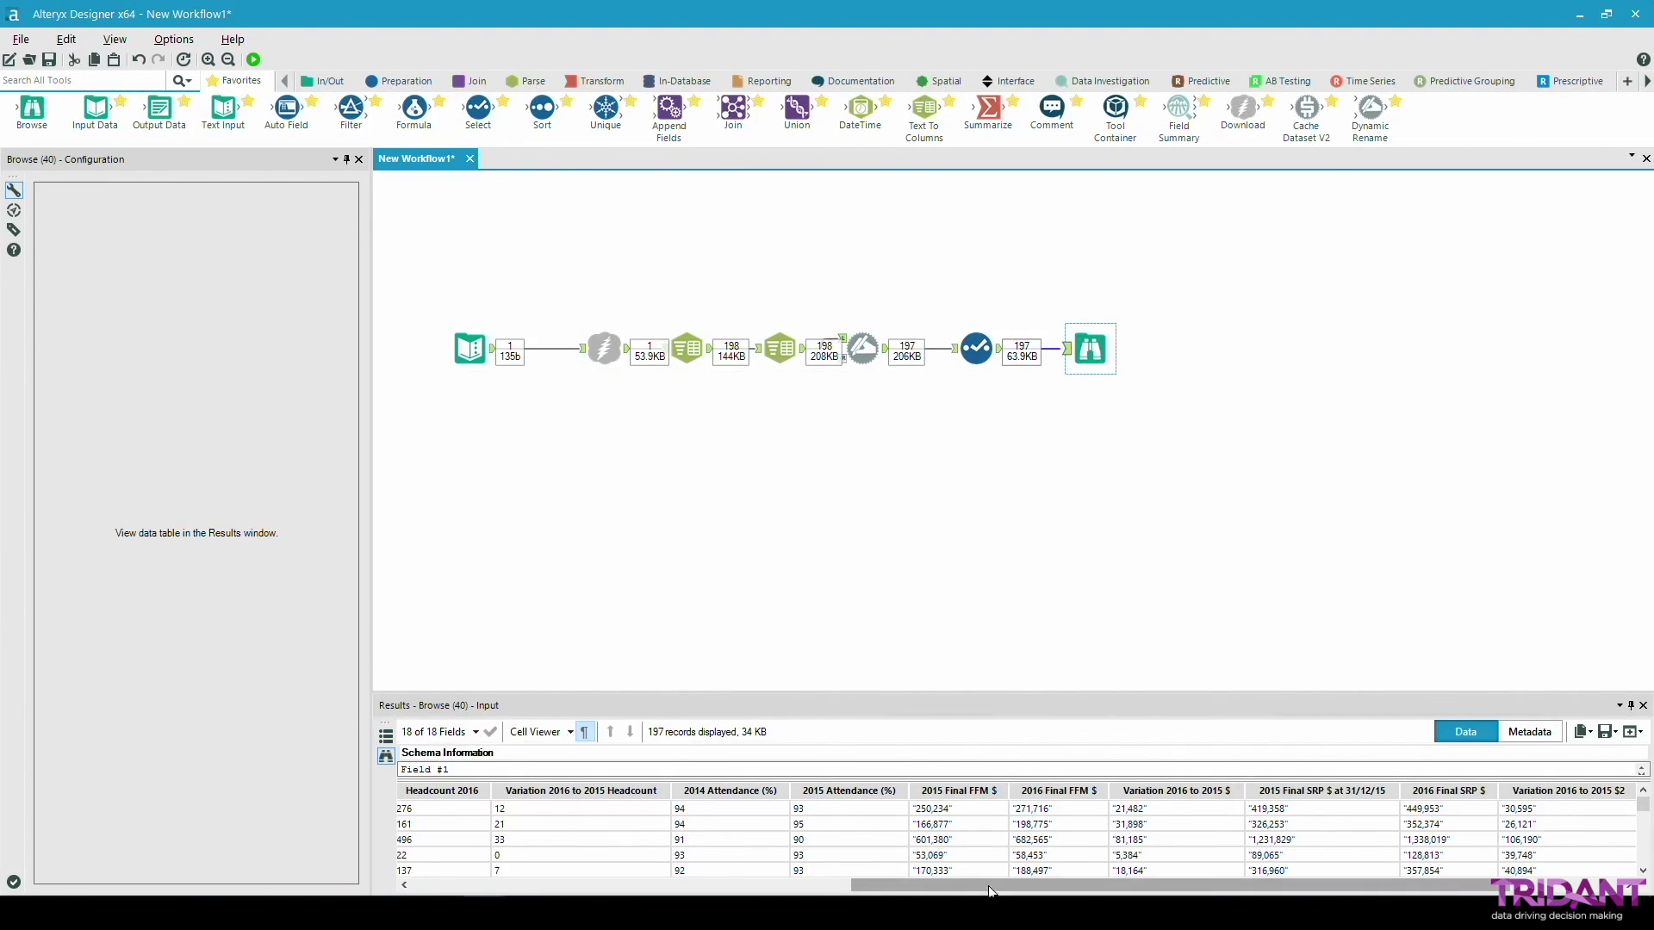
left_click_drag(989, 882, 549, 884)
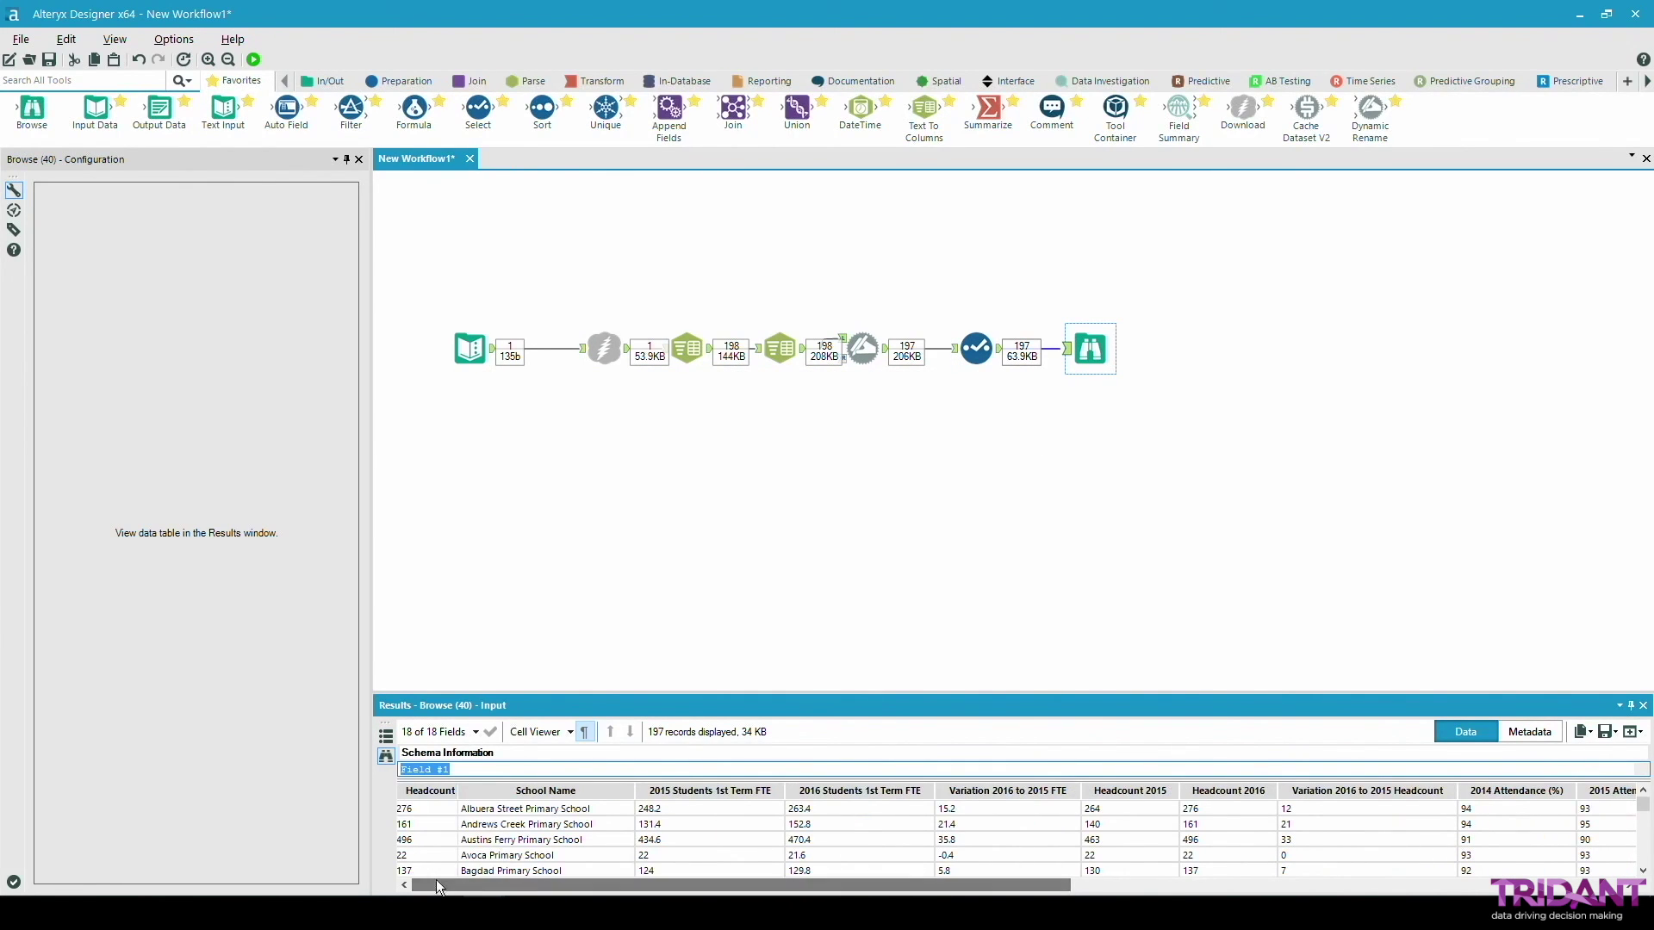
left_click(414, 825)
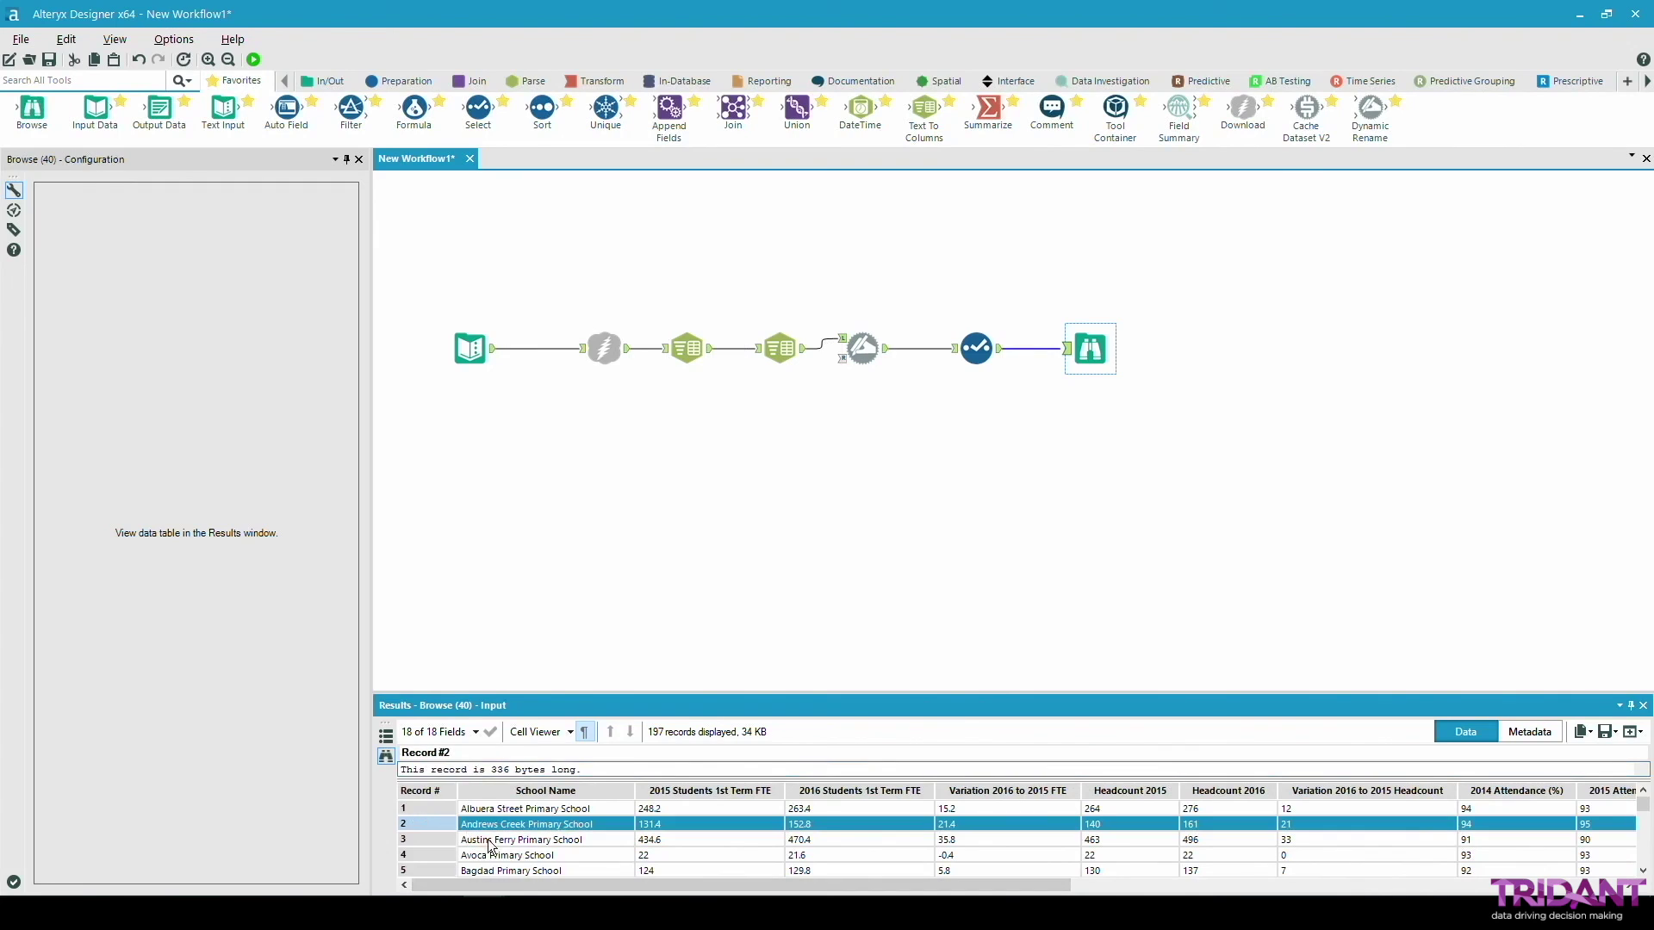
left_click(514, 812)
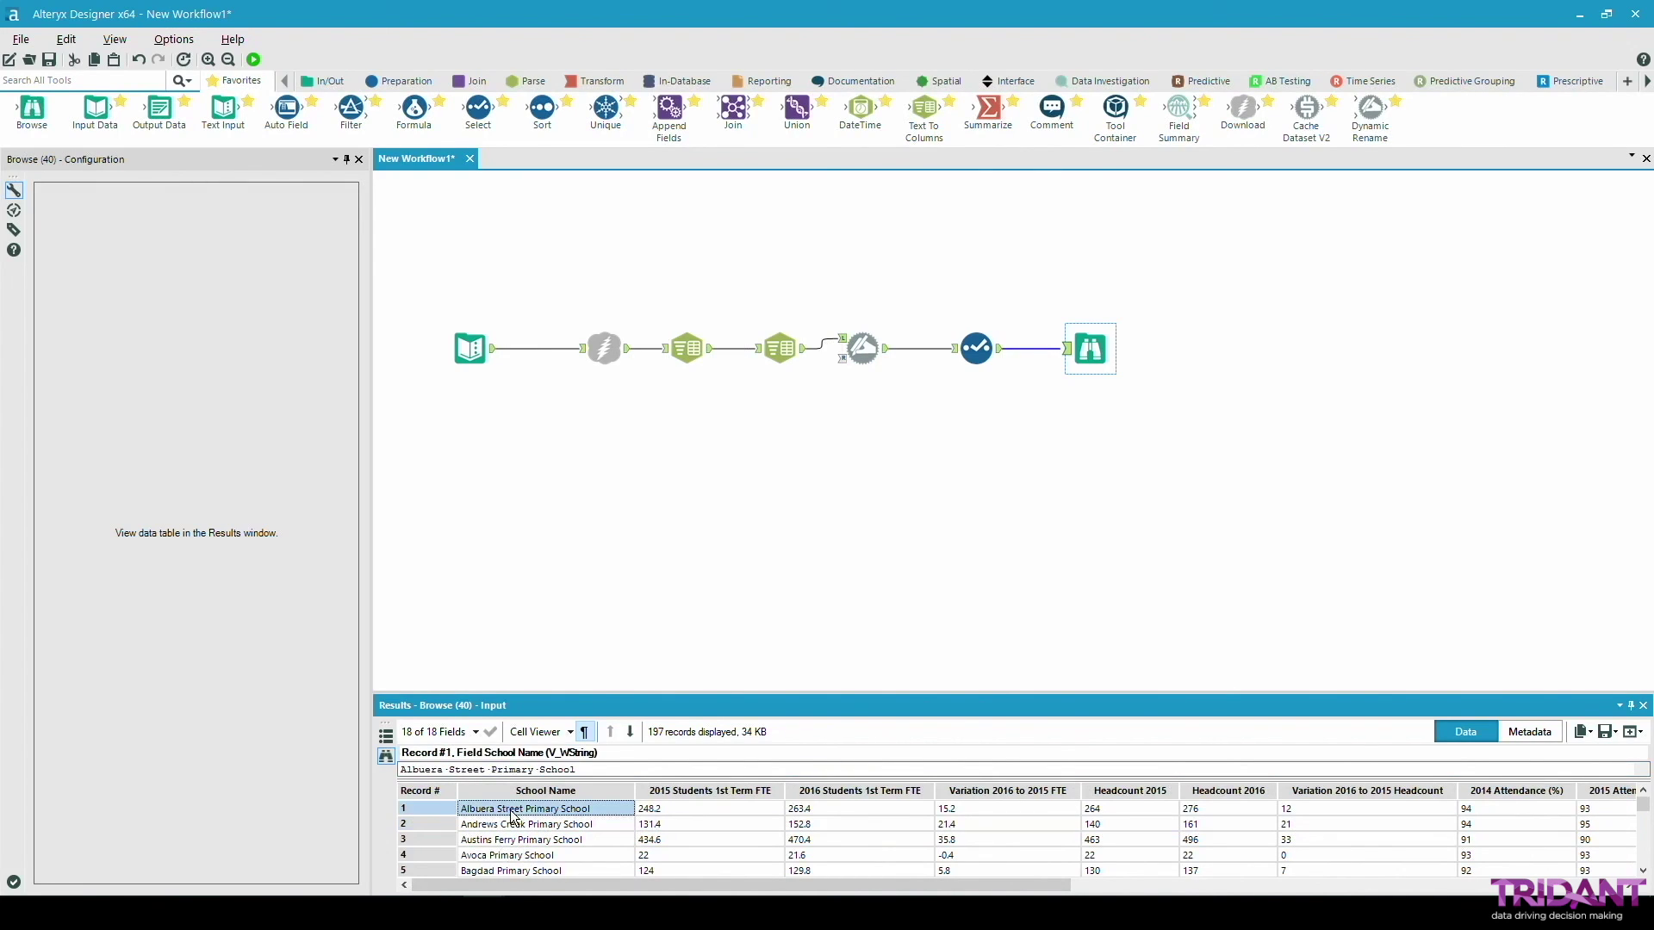